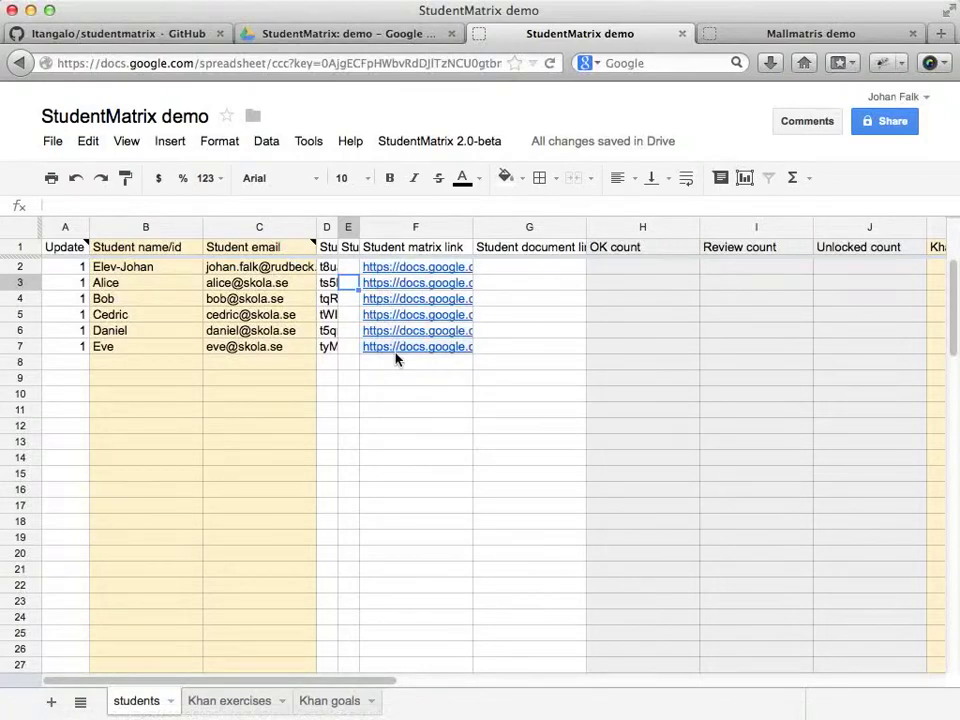
Open the first student's matrix from the students sheet and fill cell C2 green on its Betygsunderlag sheet.
{"action": "left_click", "coordinate": [402, 268]}
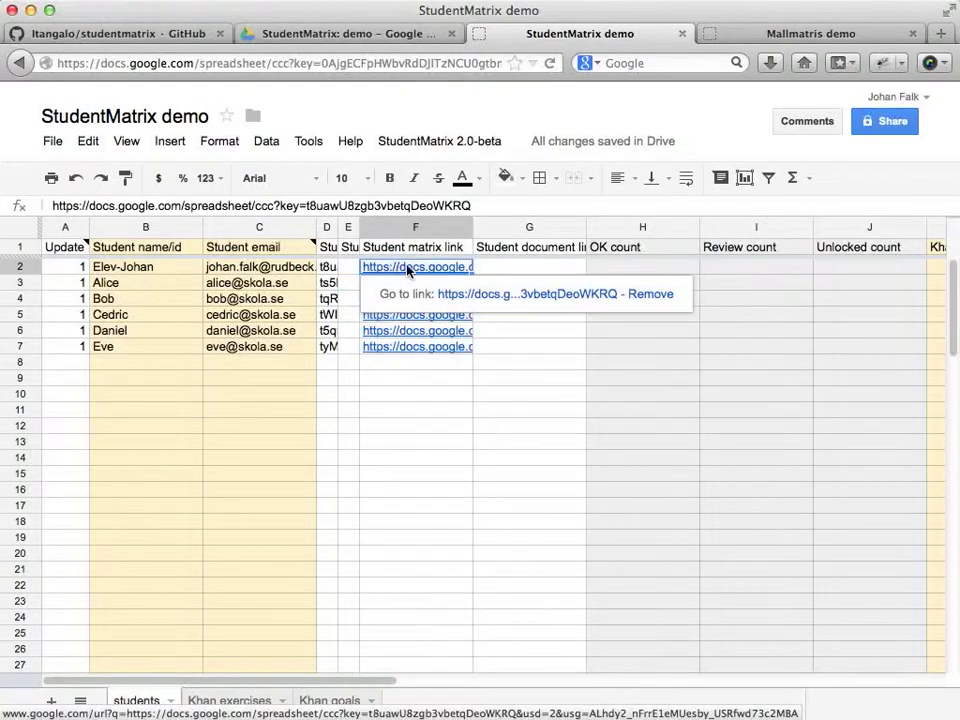
{"action": "left_click", "coordinate": [484, 300]}
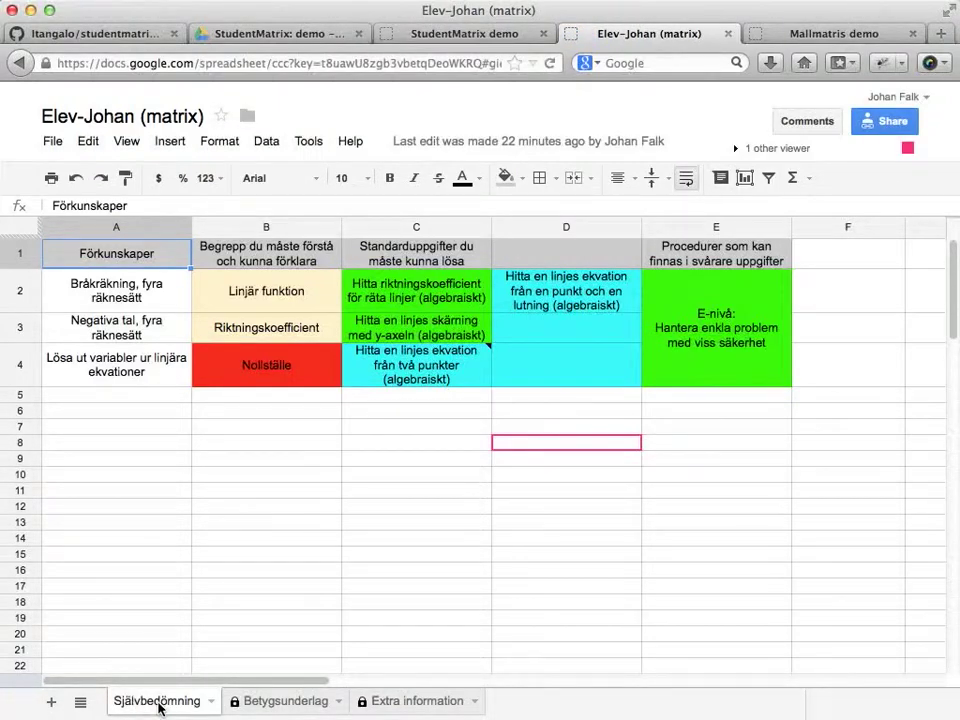
{"action": "left_click", "coordinate": [280, 704]}
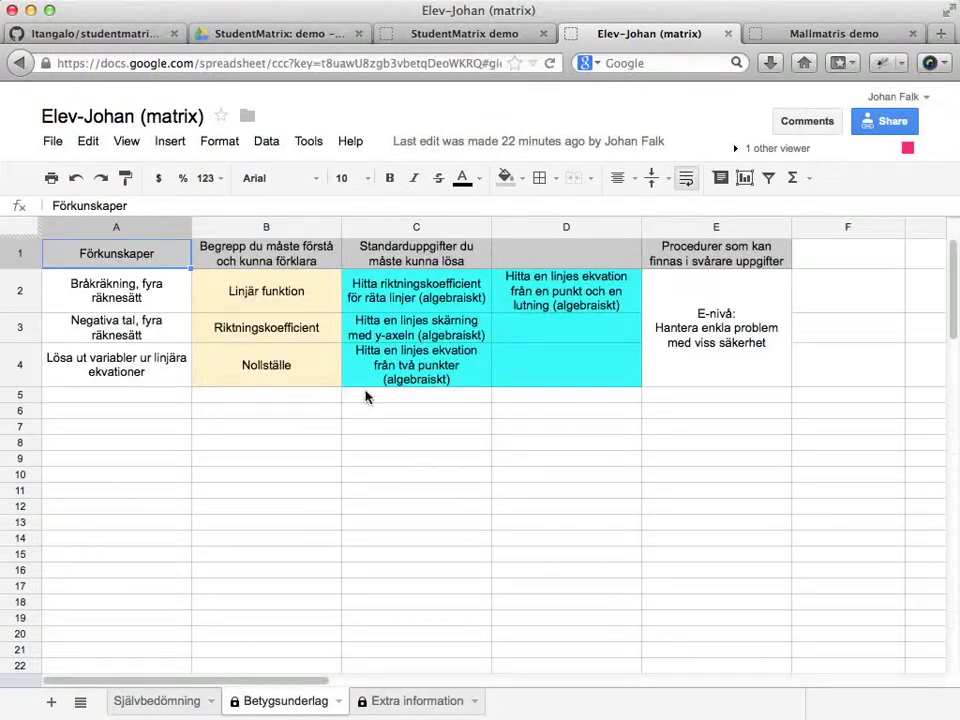
{"action": "left_click", "coordinate": [424, 296]}
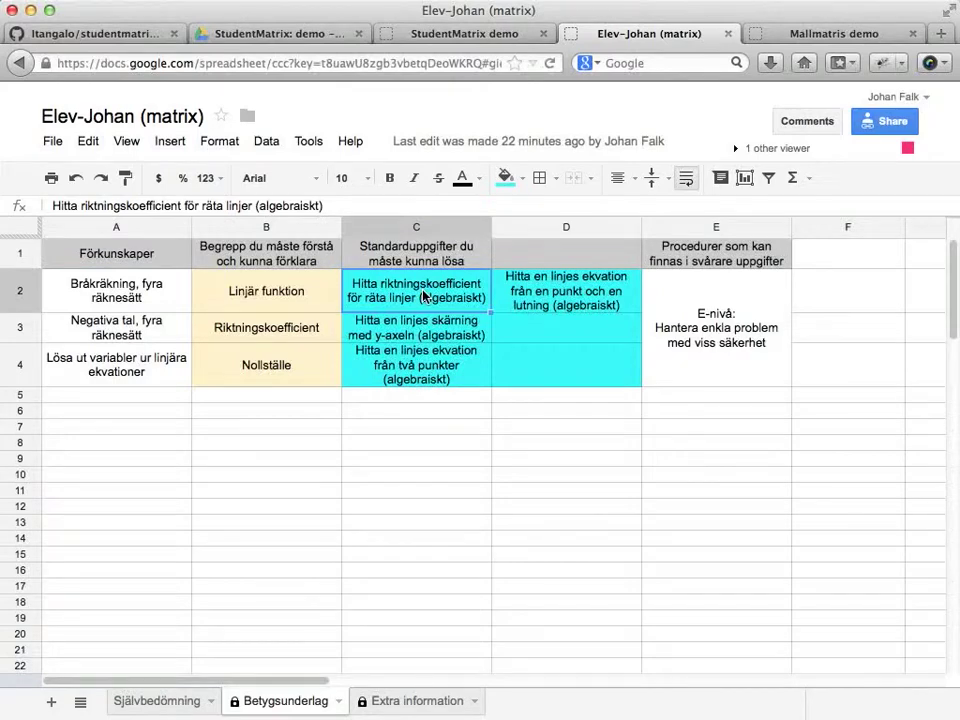
{"action": "left_click", "coordinate": [505, 178]}
{"action": "left_click", "coordinate": [582, 260]}
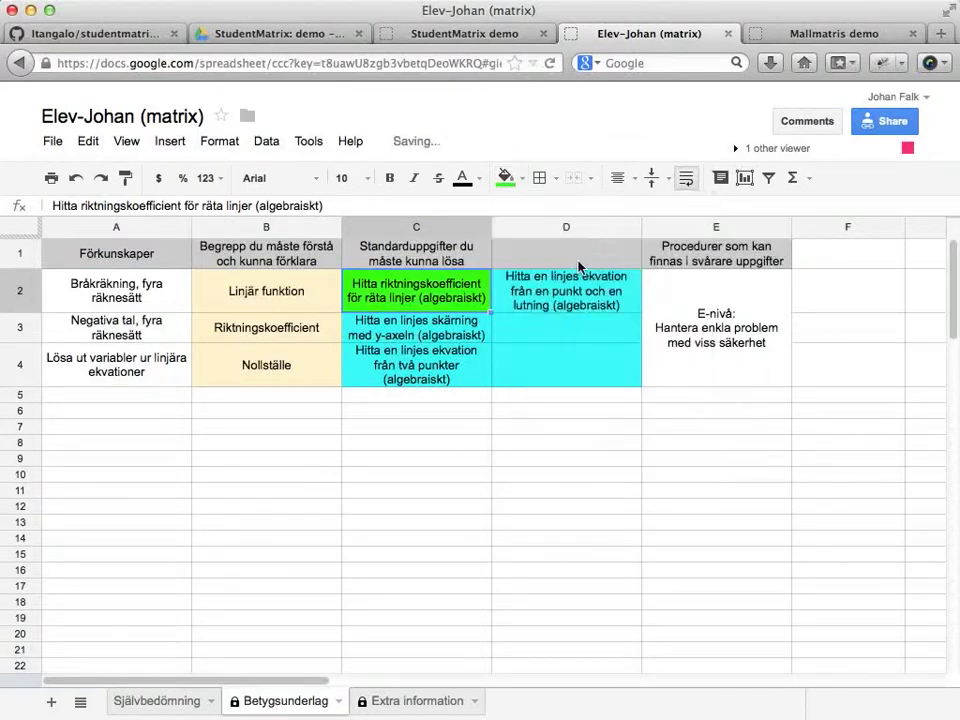
Add the note "Visat på lektion 2013-06-10" to cell C2 and close the student's matrix.
{"action": "right_click", "coordinate": [422, 298]}
{"action": "left_click", "coordinate": [460, 479]}
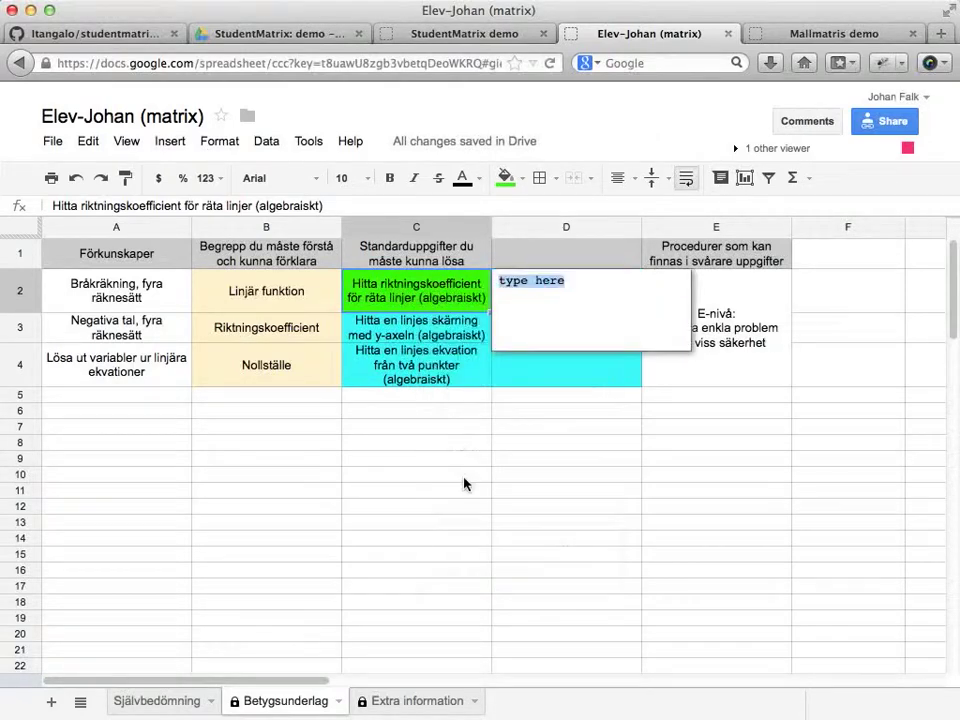
{"action": "type", "text": "Visat på le"}
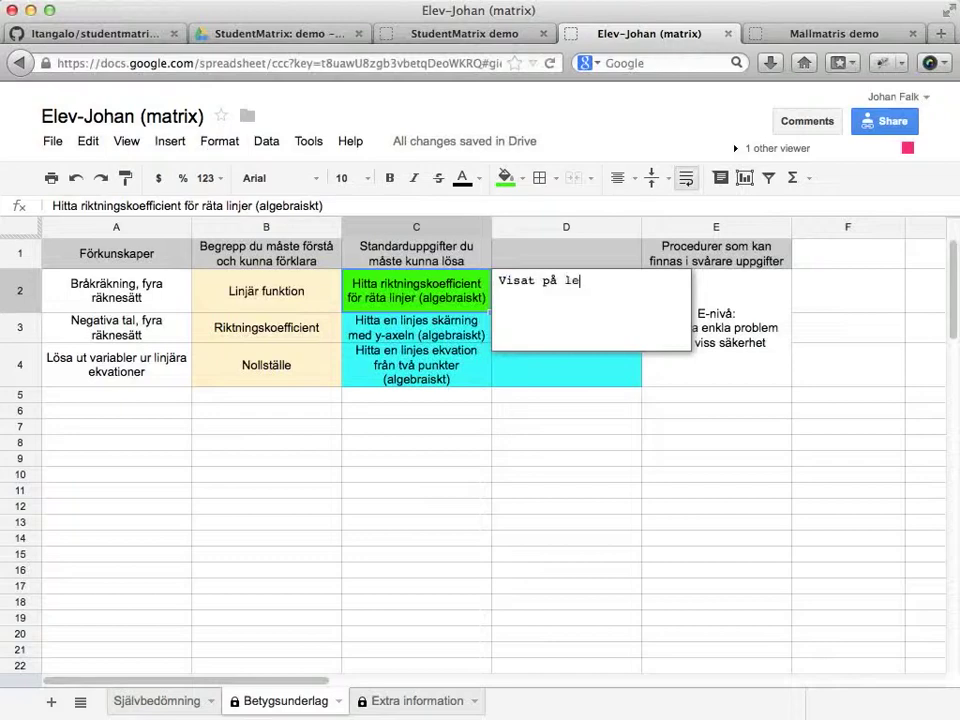
{"action": "type", "text": "ktion 2013-06-10"}
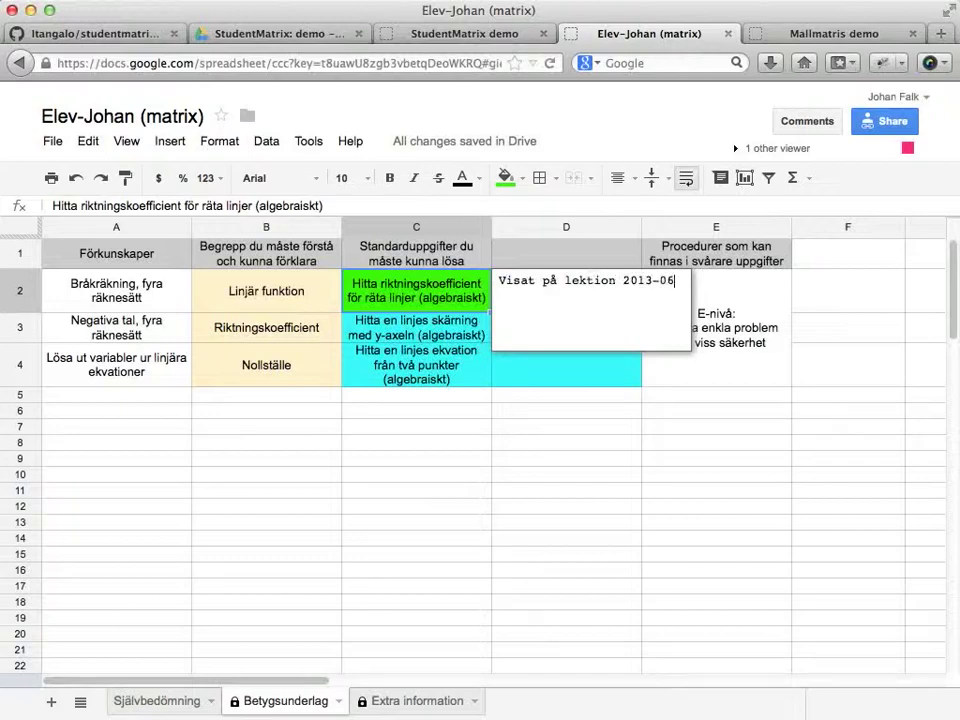
{"action": "left_click", "coordinate": [431, 346]}
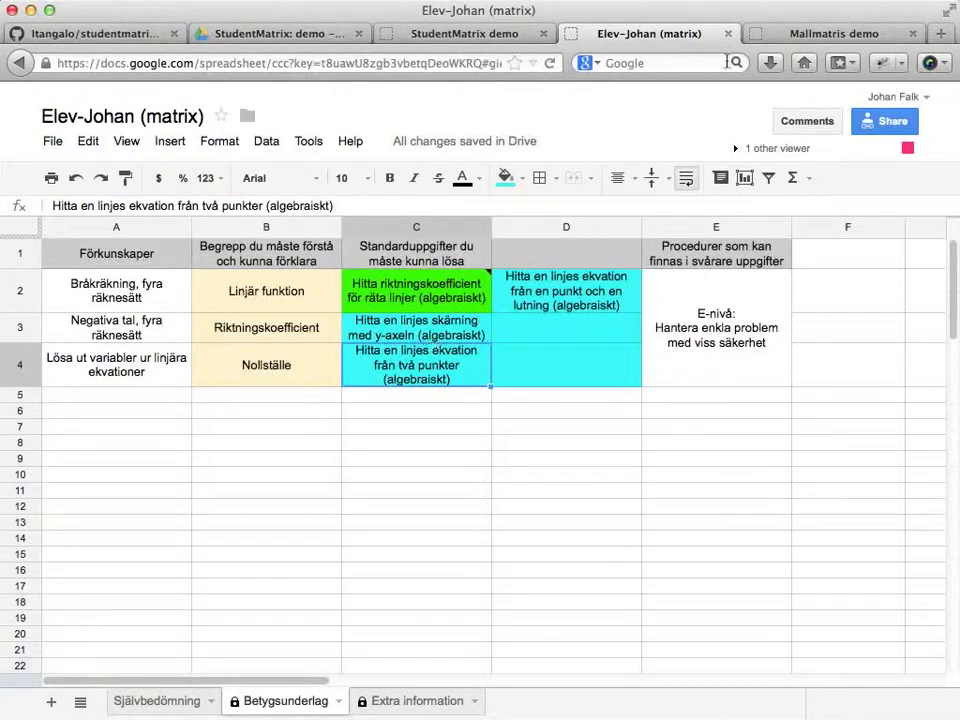
{"action": "left_click", "coordinate": [729, 36]}
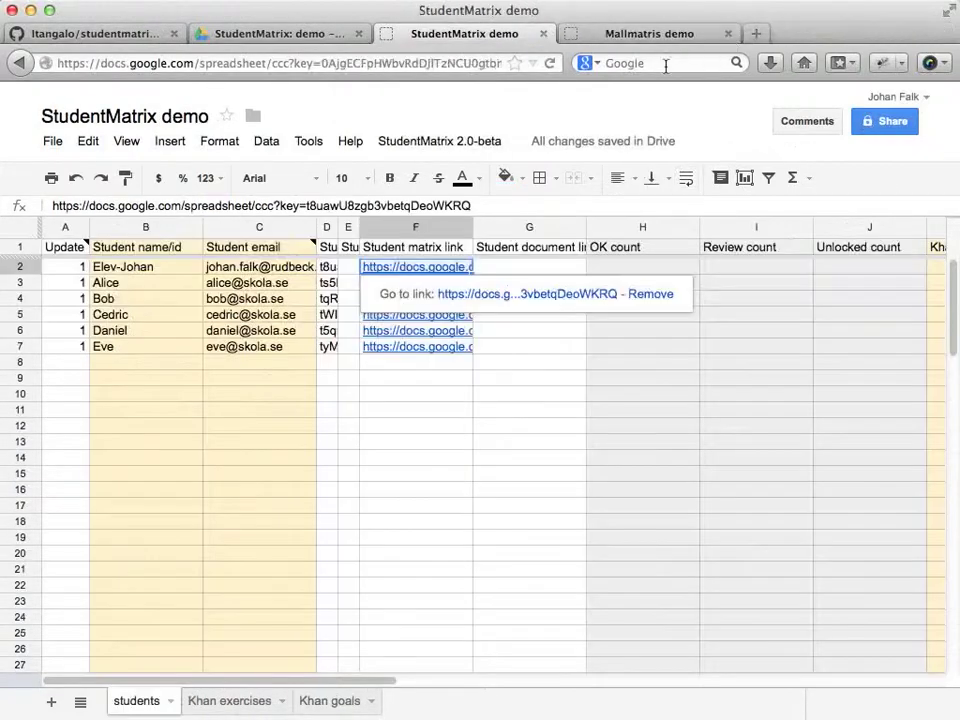
Copy the StudentMatrix template to a master sheet named "Prov v. 20" and place it directly after the students sheet.
{"action": "left_click", "coordinate": [347, 309]}
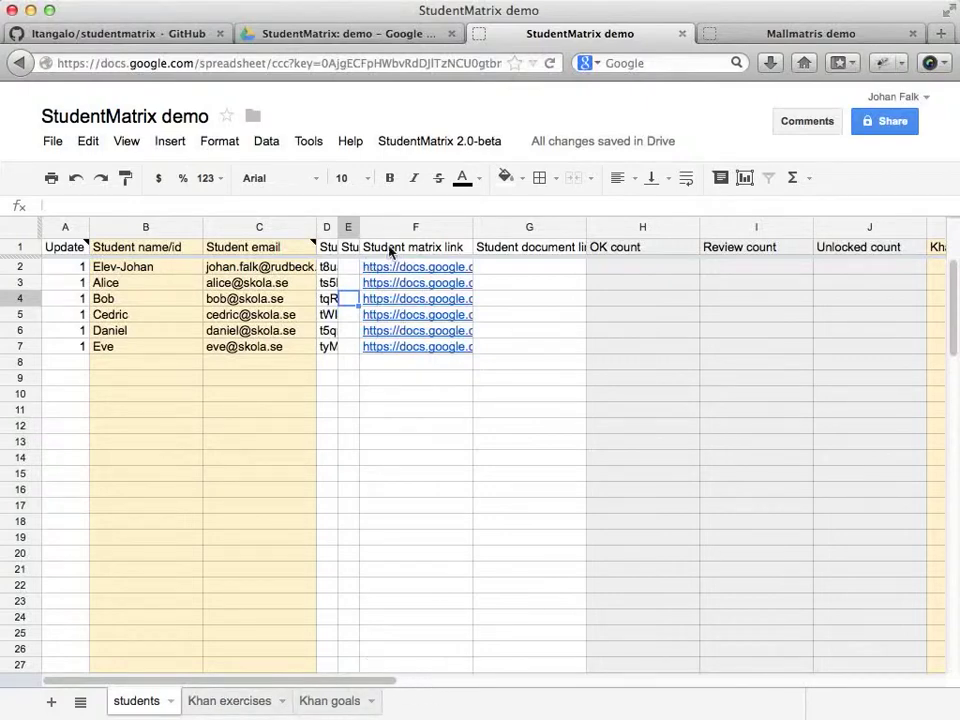
{"action": "left_click", "coordinate": [394, 144]}
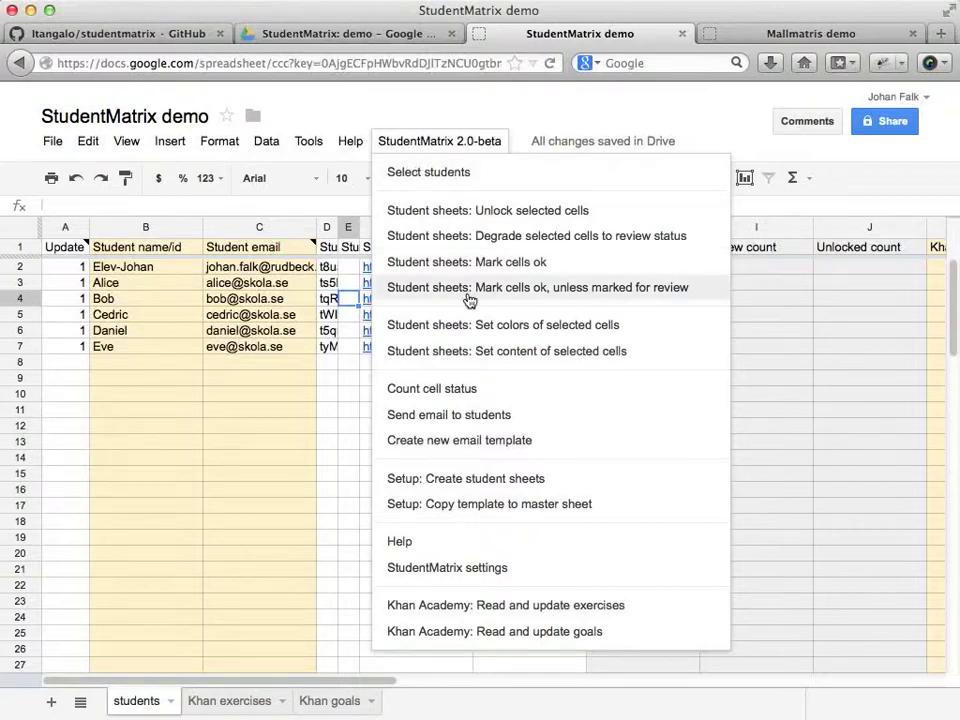
{"action": "left_click", "coordinate": [527, 512]}
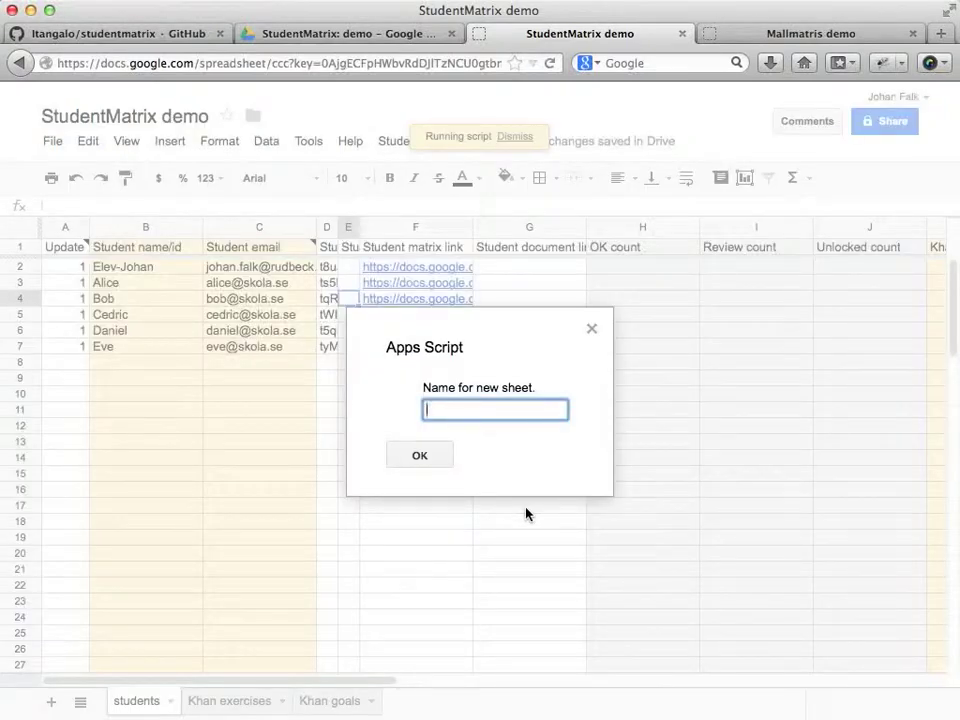
{"action": "type", "text": "Prov v. 20"}
{"action": "key", "text": "Return"}
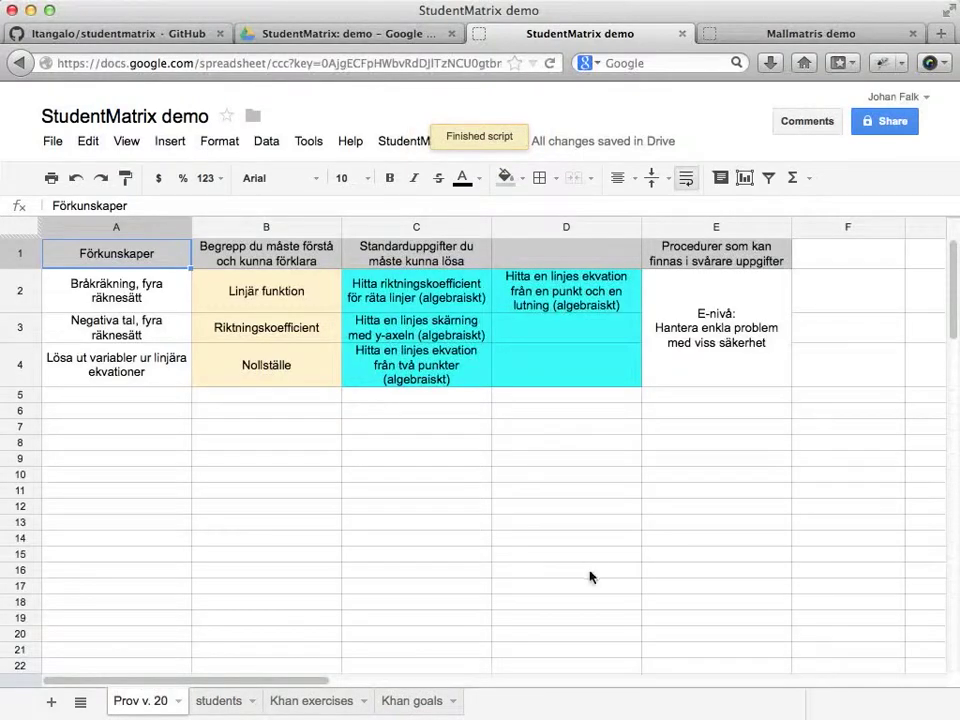
{"action": "left_click_drag", "start_coordinate": [144, 703], "coordinate": [238, 705]}
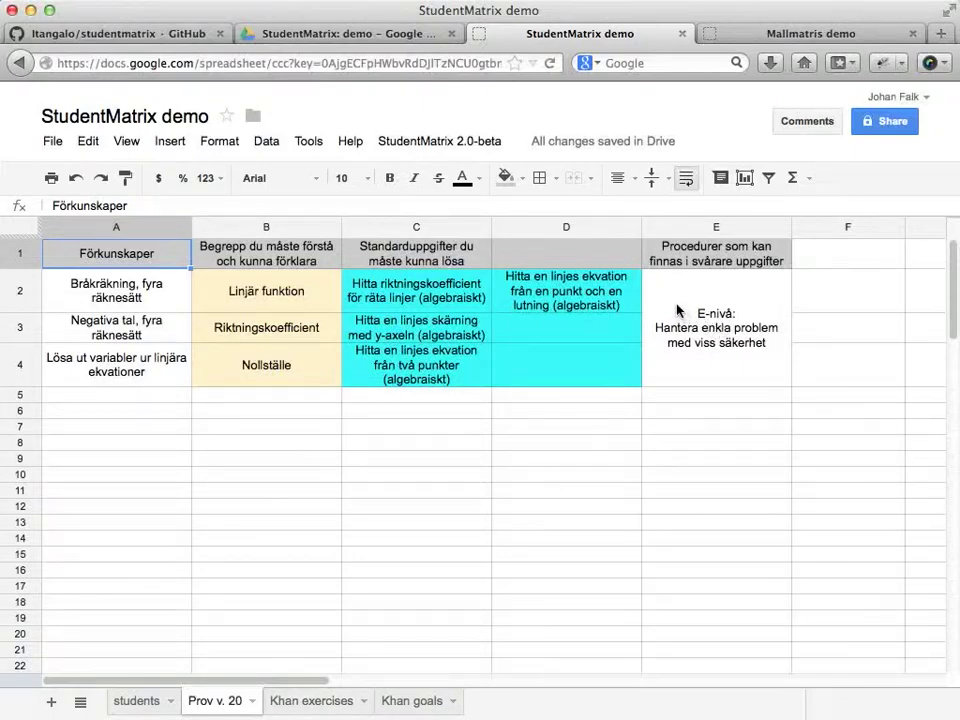
Fill the three standard-task cells C2:C4 on the Prov v. 20 sheet with green.
{"action": "left_click_drag", "start_coordinate": [676, 311], "coordinate": [436, 329]}
{"action": "left_click", "coordinate": [435, 300]}
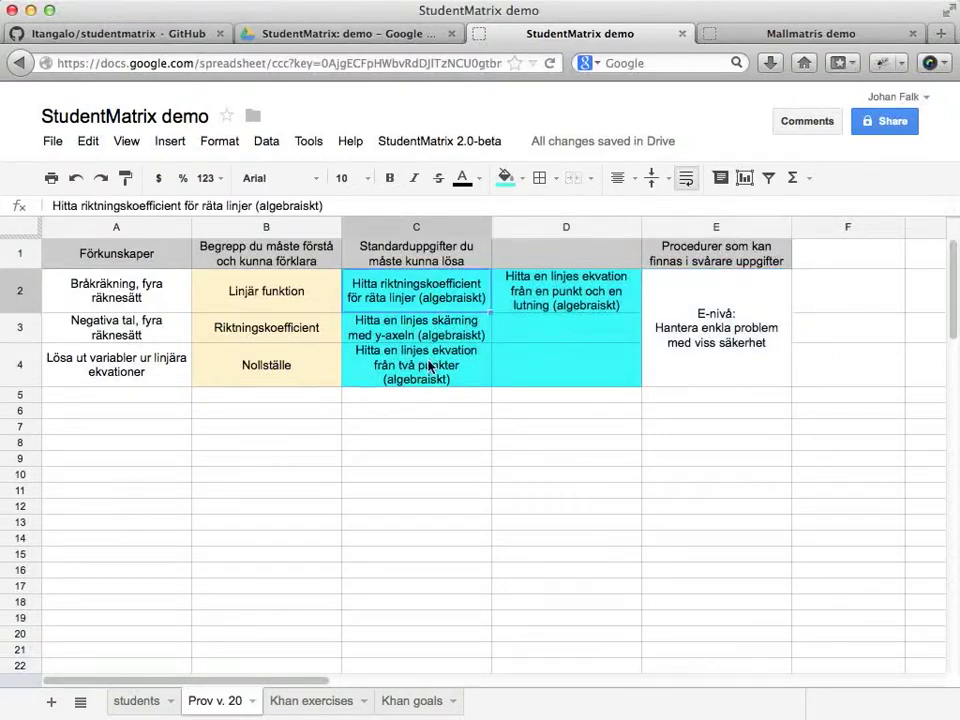
{"action": "left_click", "coordinate": [435, 364]}
{"action": "left_click", "coordinate": [427, 311], "text": "shift"}
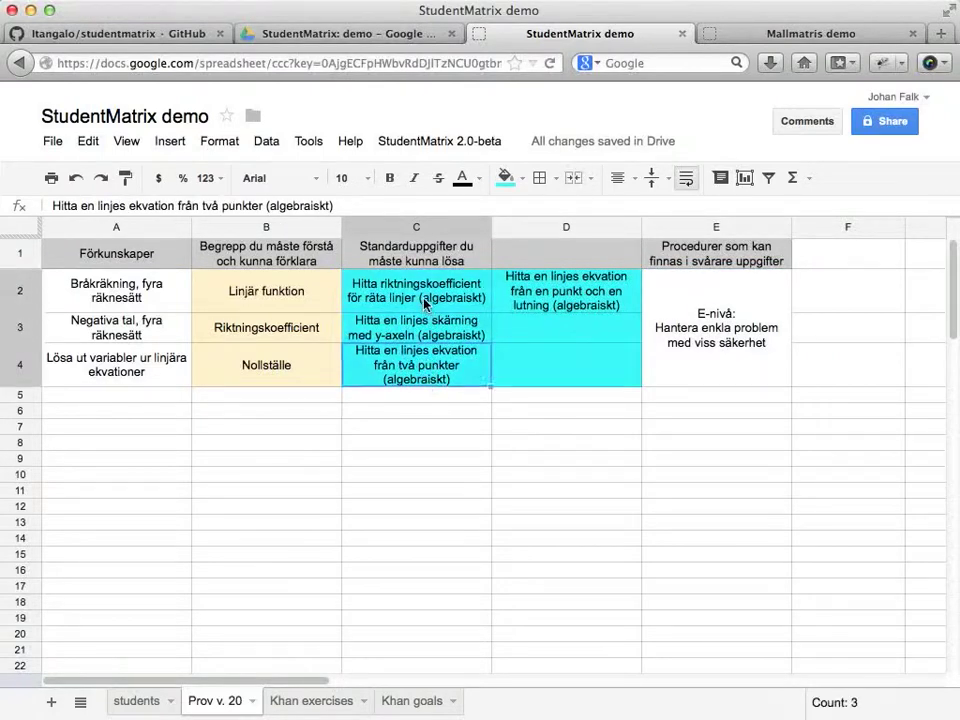
{"action": "left_click", "coordinate": [506, 178]}
{"action": "left_click", "coordinate": [582, 260]}
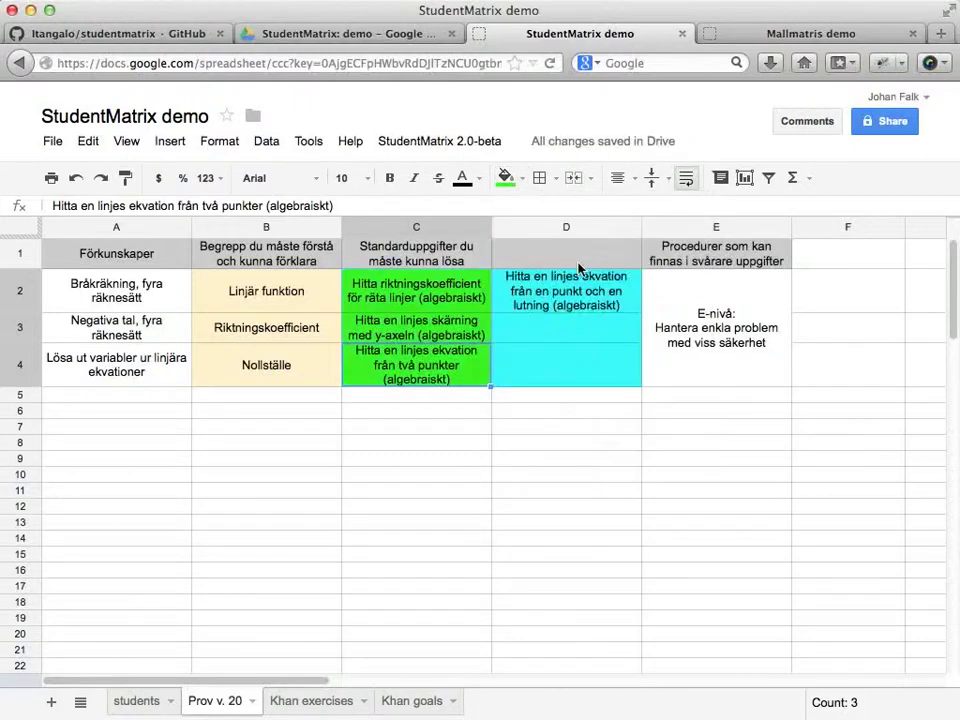
Fill cell D2 and the merged E-nivå cell in column E with green.
{"action": "left_click", "coordinate": [530, 300]}
{"action": "left_click", "coordinate": [506, 178]}
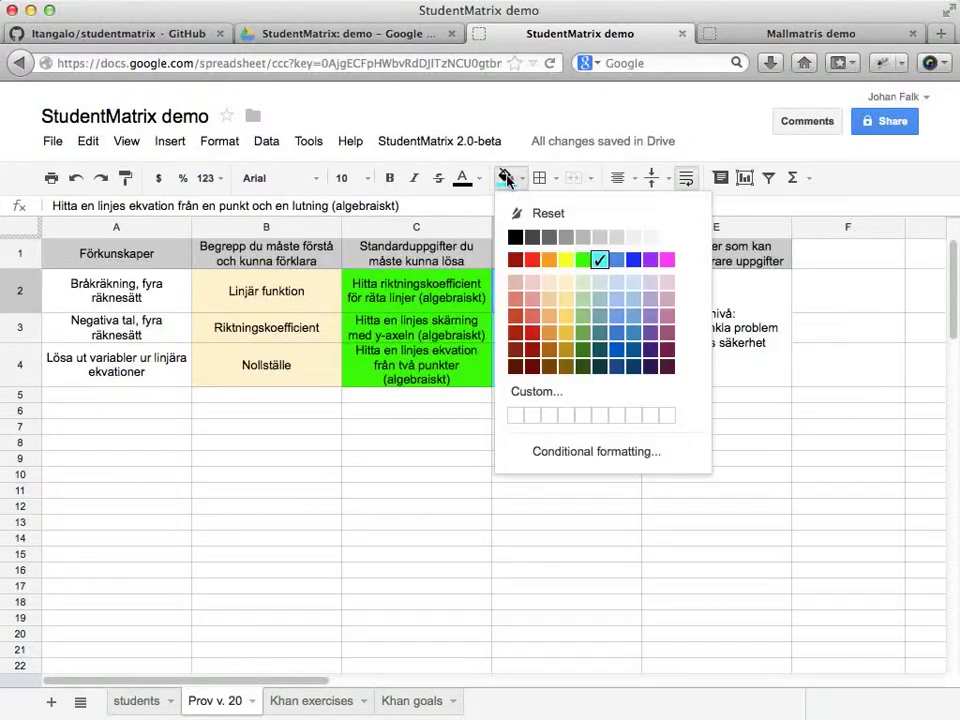
{"action": "left_click", "coordinate": [592, 262]}
{"action": "left_click", "coordinate": [471, 300]}
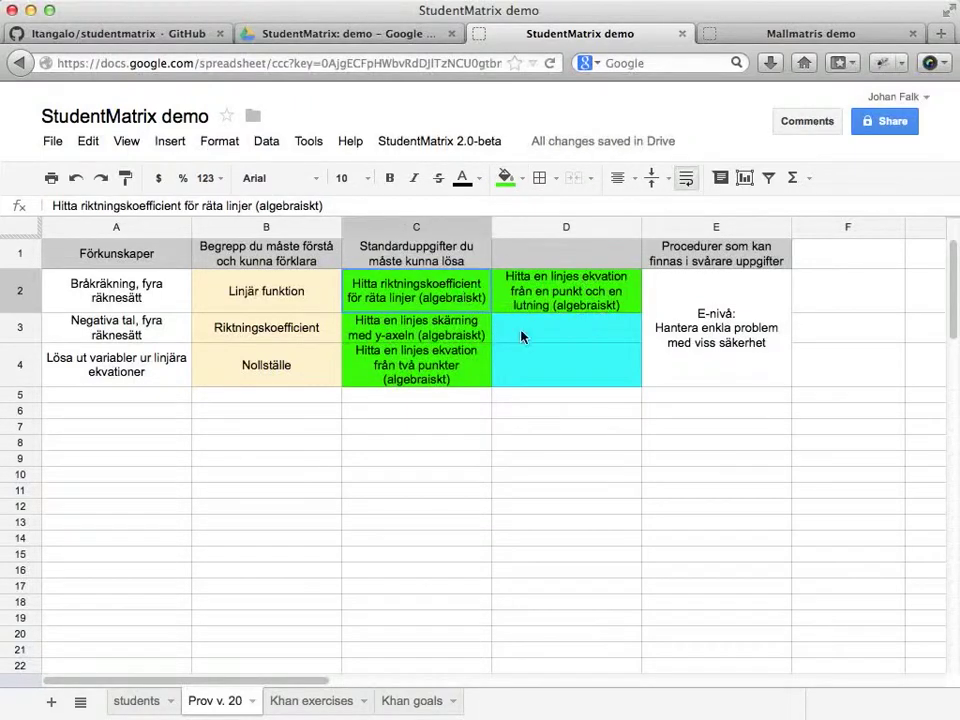
{"action": "left_click", "coordinate": [551, 367], "text": "shift"}
{"action": "left_click", "coordinate": [656, 364]}
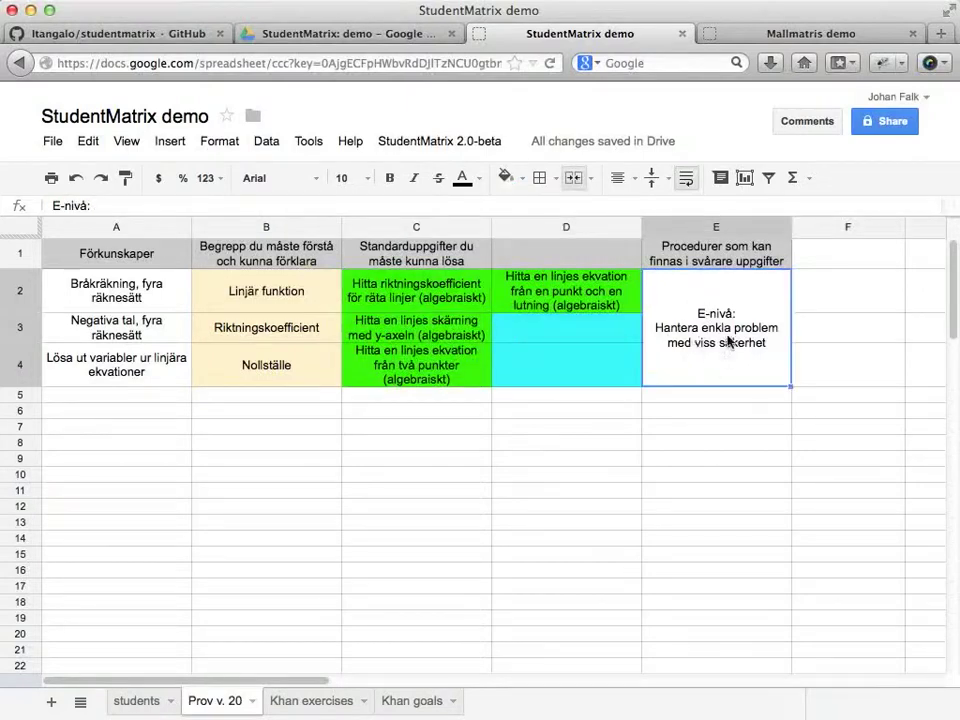
{"action": "left_click", "coordinate": [506, 178]}
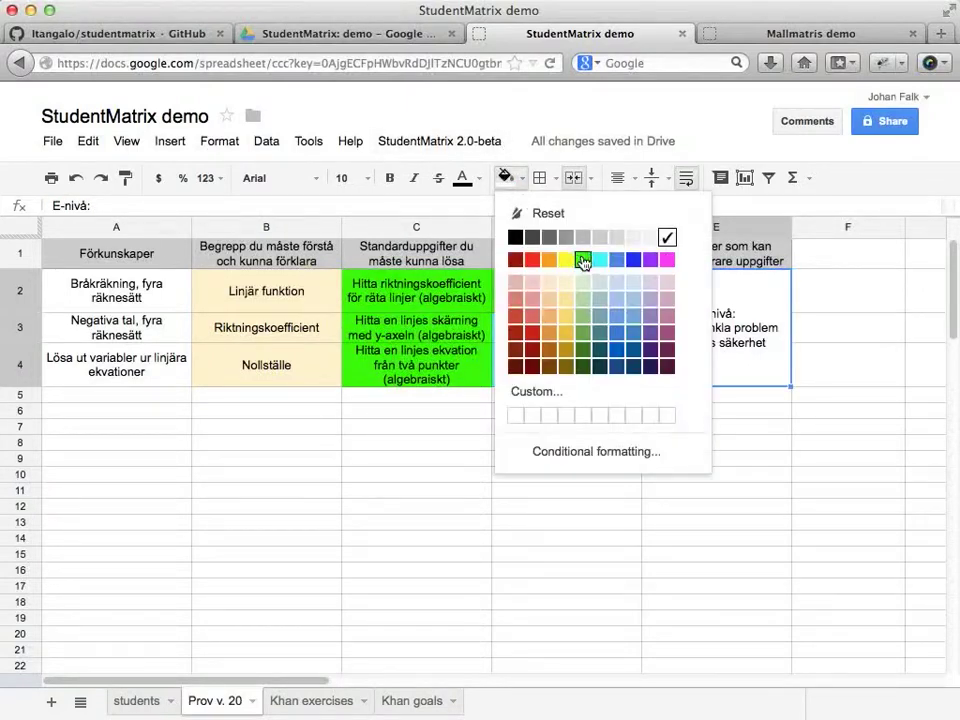
{"action": "left_click", "coordinate": [582, 259]}
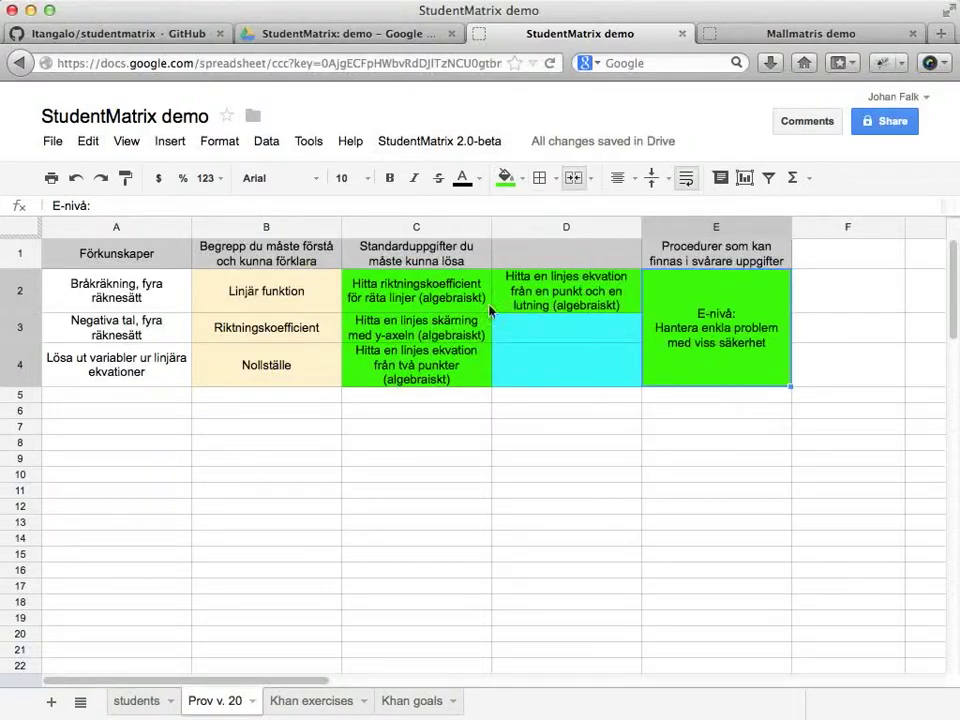
Unlock the range C2:E4 on the student sheets with the StudentMatrix command for selected cells.
{"action": "left_click_drag", "start_coordinate": [410, 292], "coordinate": [690, 366]}
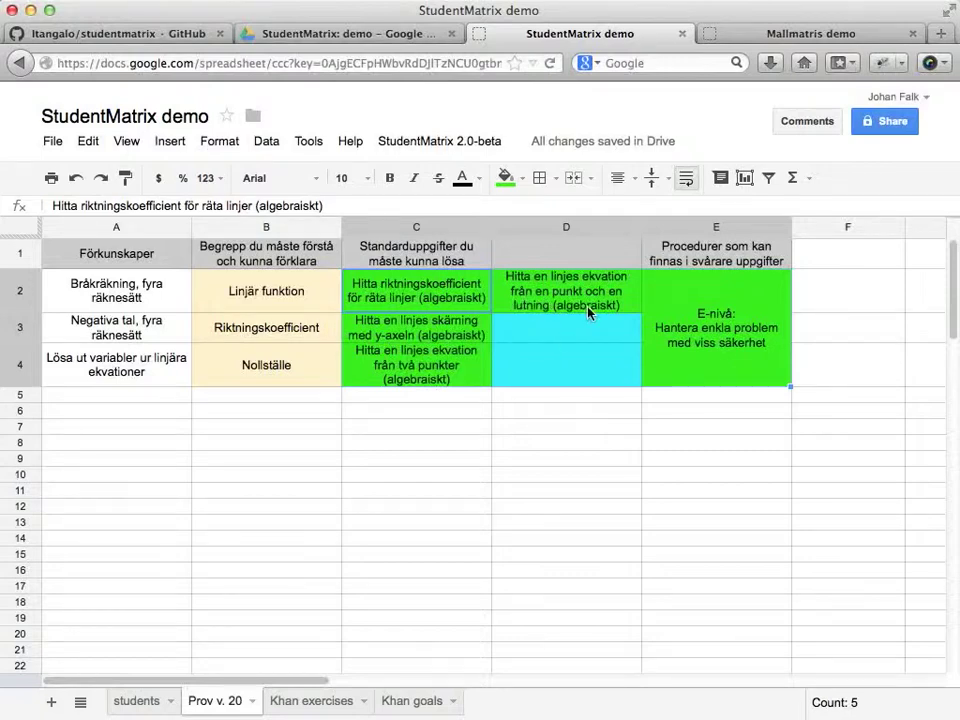
{"action": "left_click", "coordinate": [551, 372]}
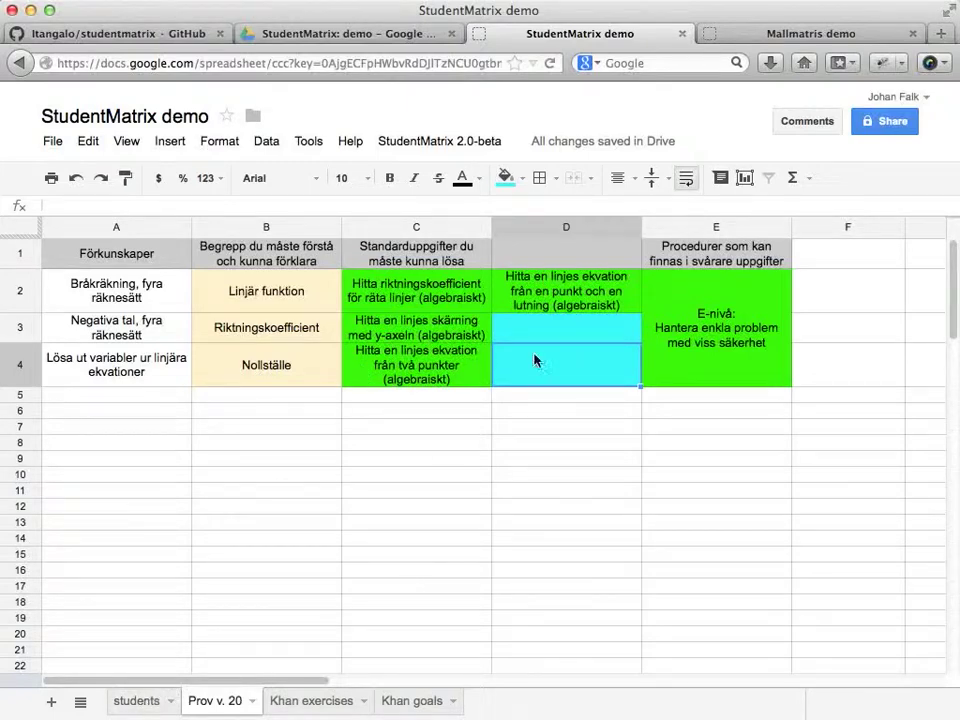
{"action": "left_click_drag", "start_coordinate": [416, 293], "coordinate": [684, 385]}
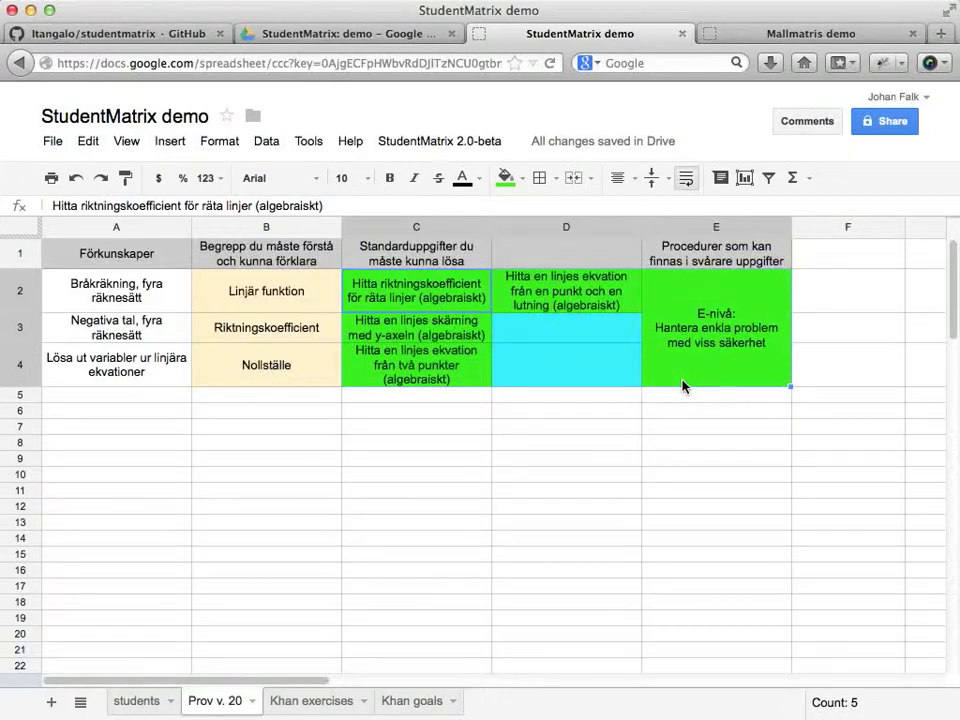
{"action": "left_click", "coordinate": [684, 385]}
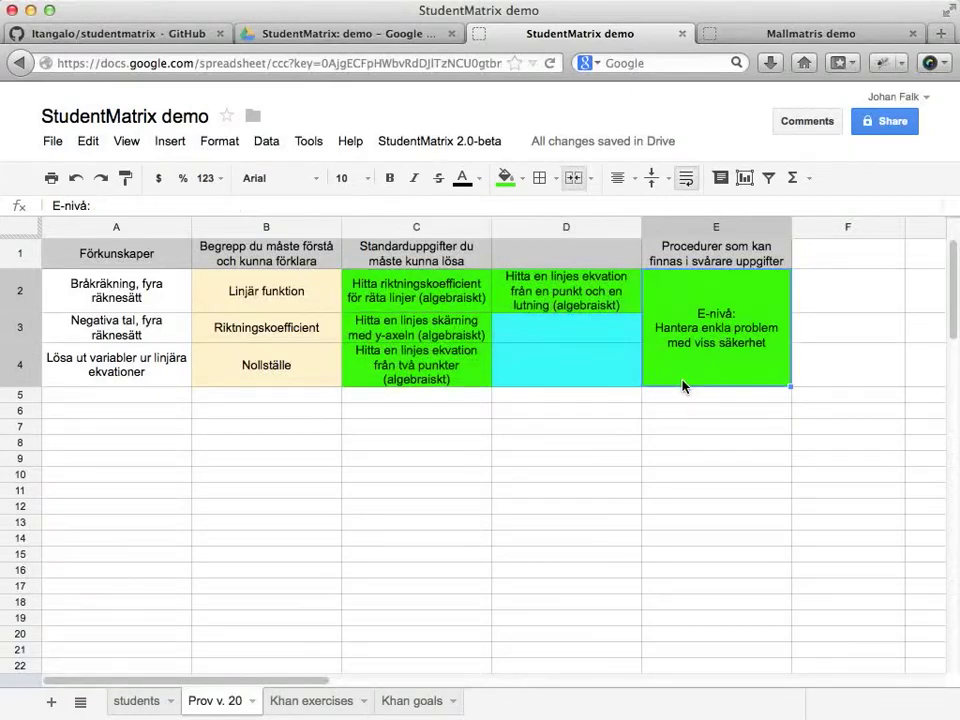
{"action": "left_click_drag", "start_coordinate": [487, 309], "coordinate": [716, 367]}
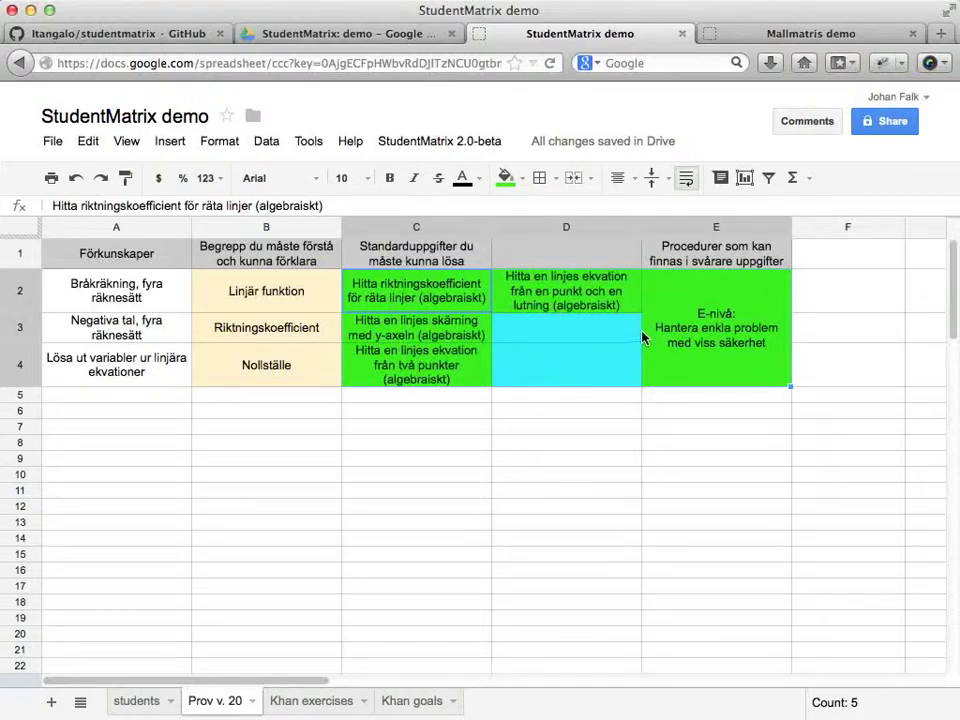
{"action": "left_click", "coordinate": [435, 148]}
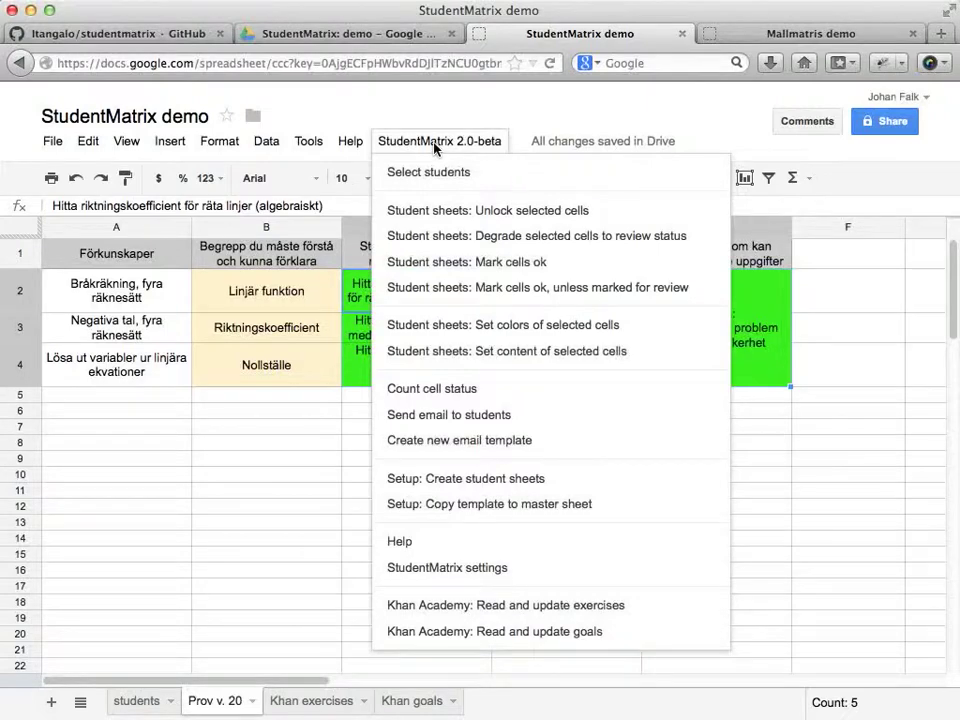
{"action": "left_click", "coordinate": [451, 214]}
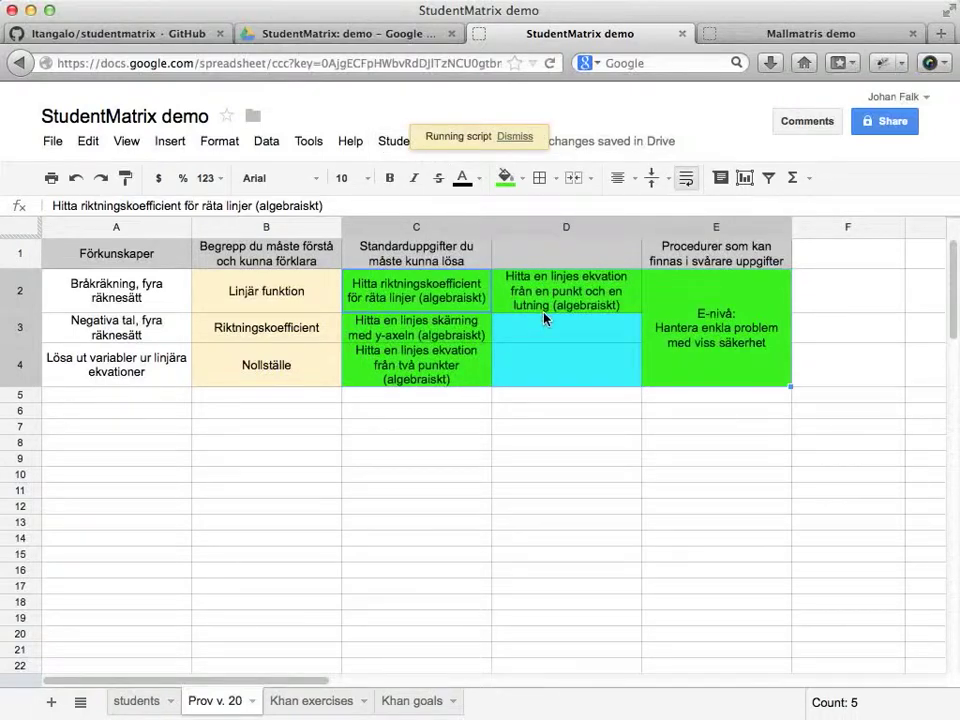
Switch to Google Chrome and examine the cell colours on the Betygsunderlag sheet of the student's matrix.
{"action": "key", "text": "super+Tab"}
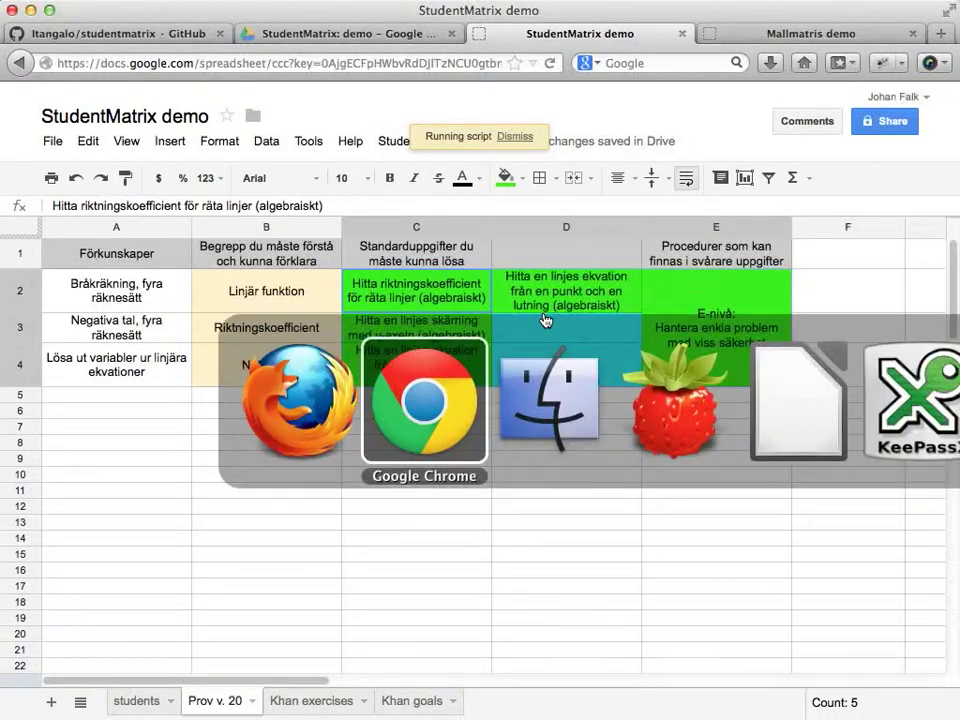
{"action": "left_click", "coordinate": [436, 424]}
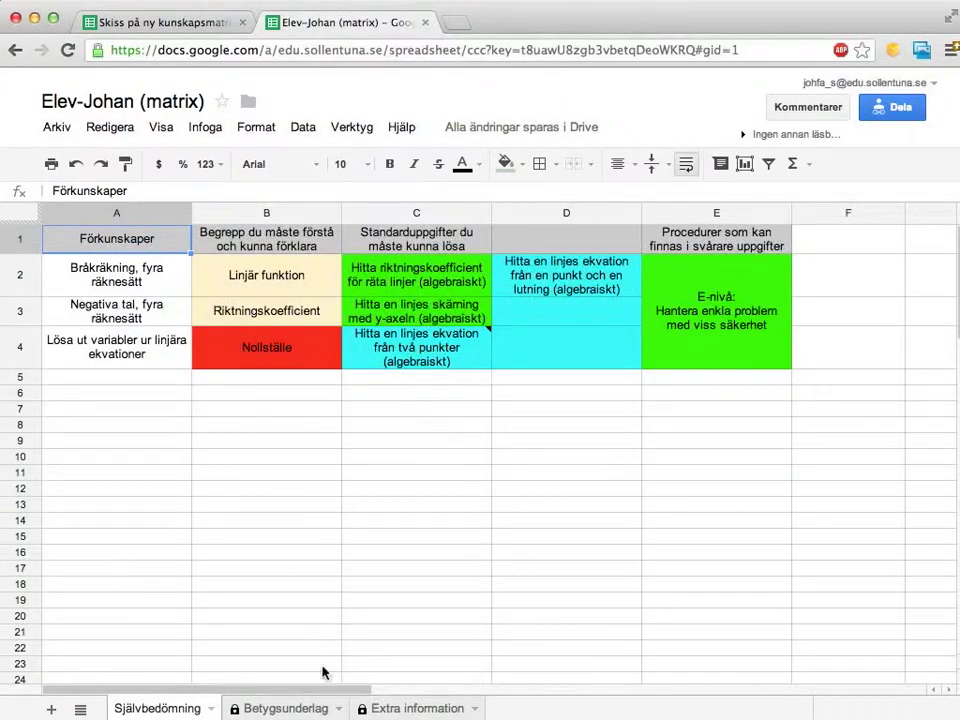
{"action": "left_click", "coordinate": [318, 707]}
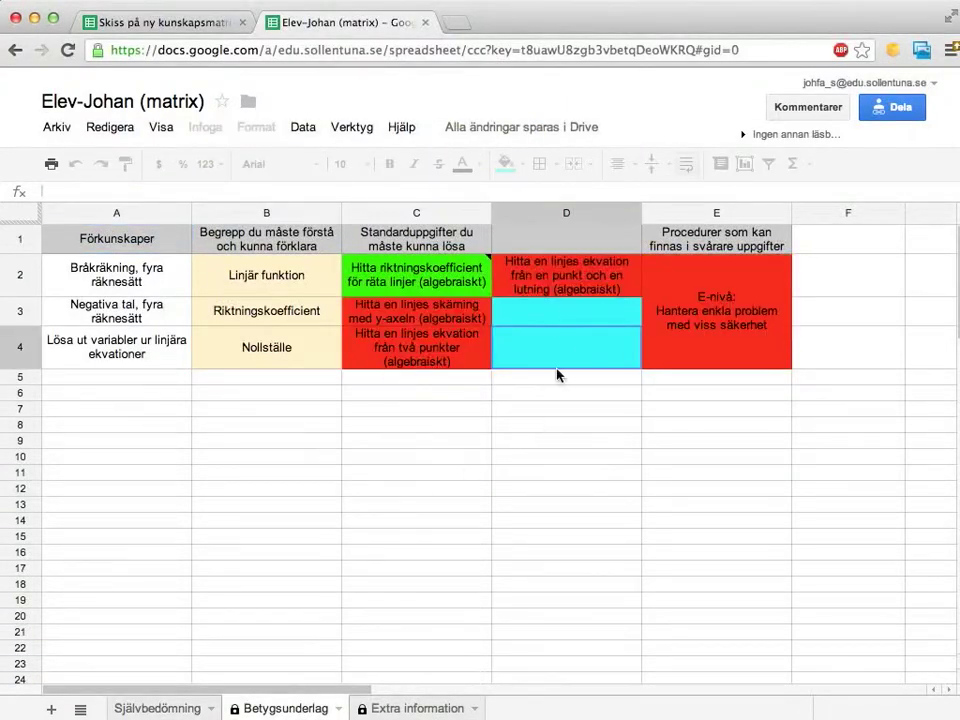
{"action": "left_click", "coordinate": [554, 318]}
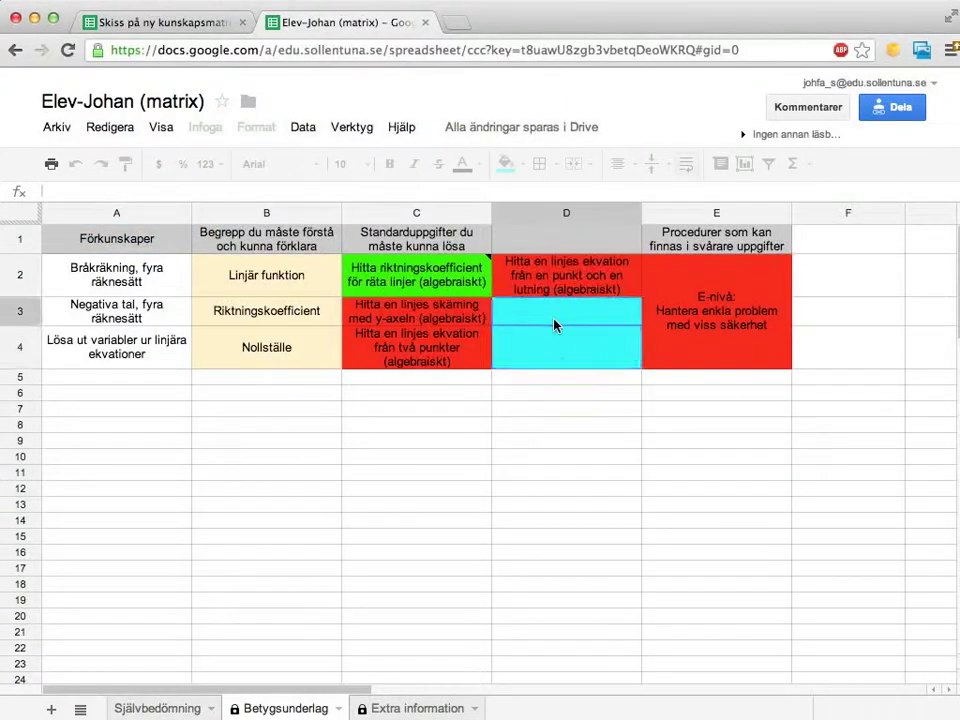
{"action": "left_click", "coordinate": [720, 334]}
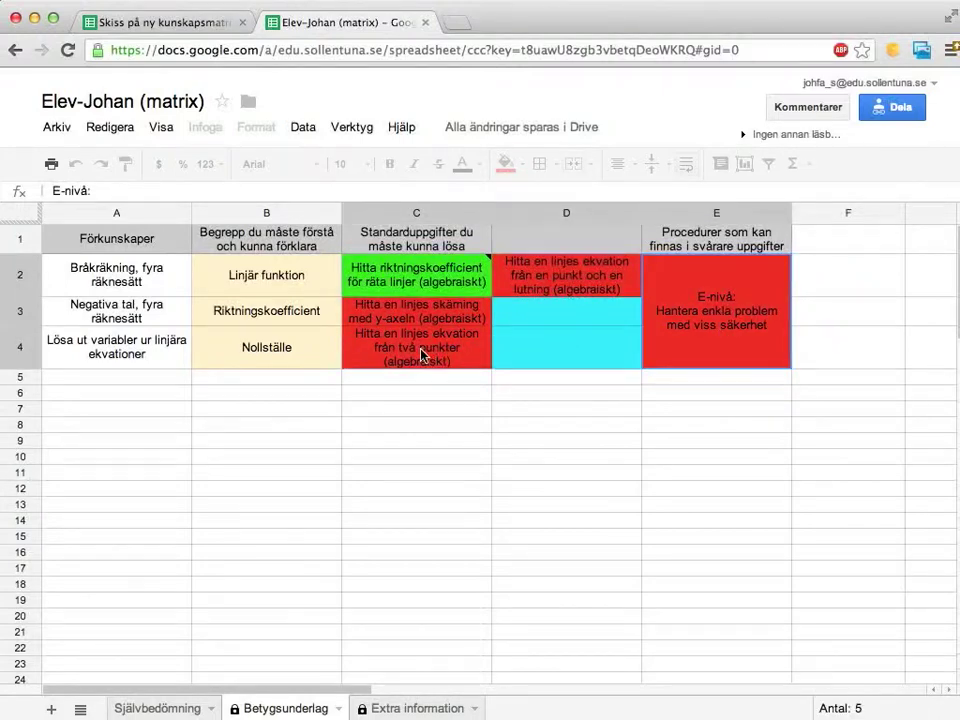
Inspect the note on cell C2 and the red cells C4, C3 and E-nivå on the Betygsunderlag sheet.
{"action": "left_click", "coordinate": [428, 279]}
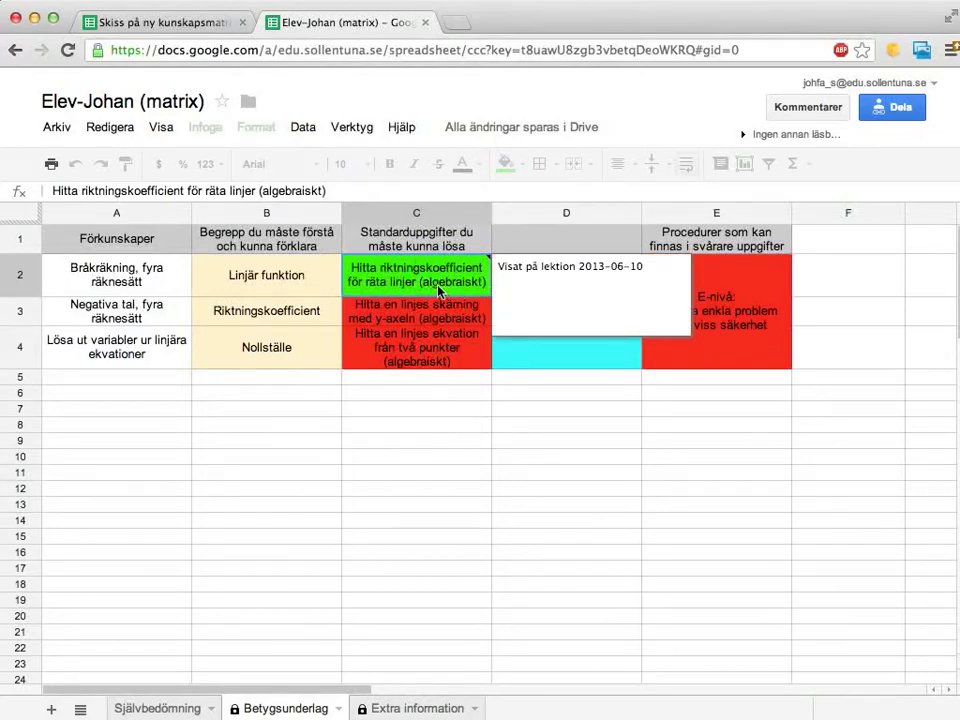
{"action": "left_click", "coordinate": [427, 349]}
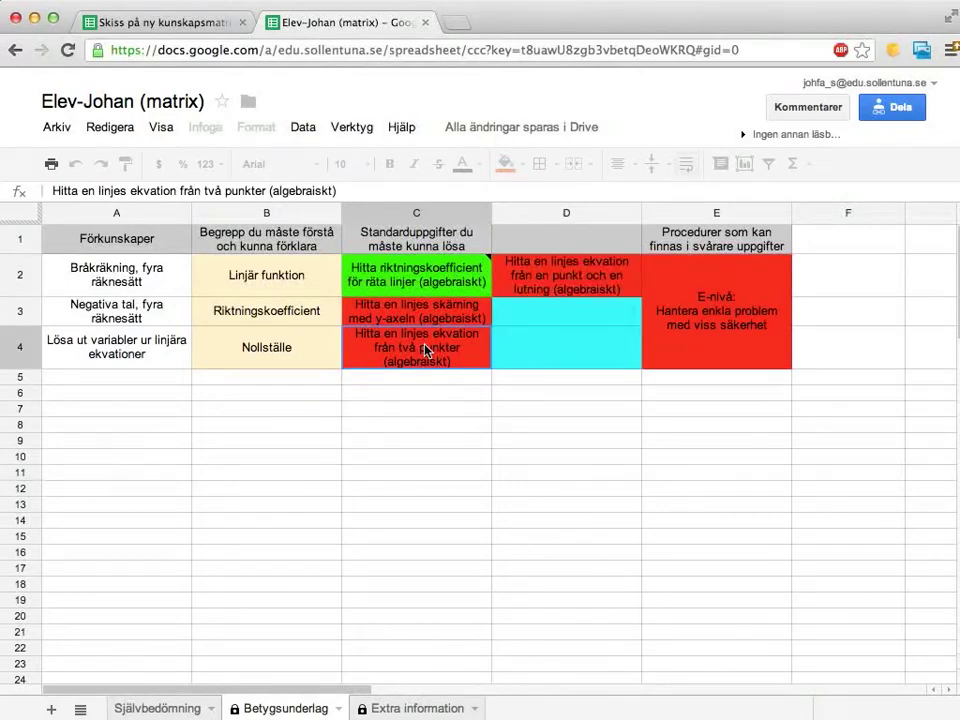
{"action": "left_click", "coordinate": [449, 319]}
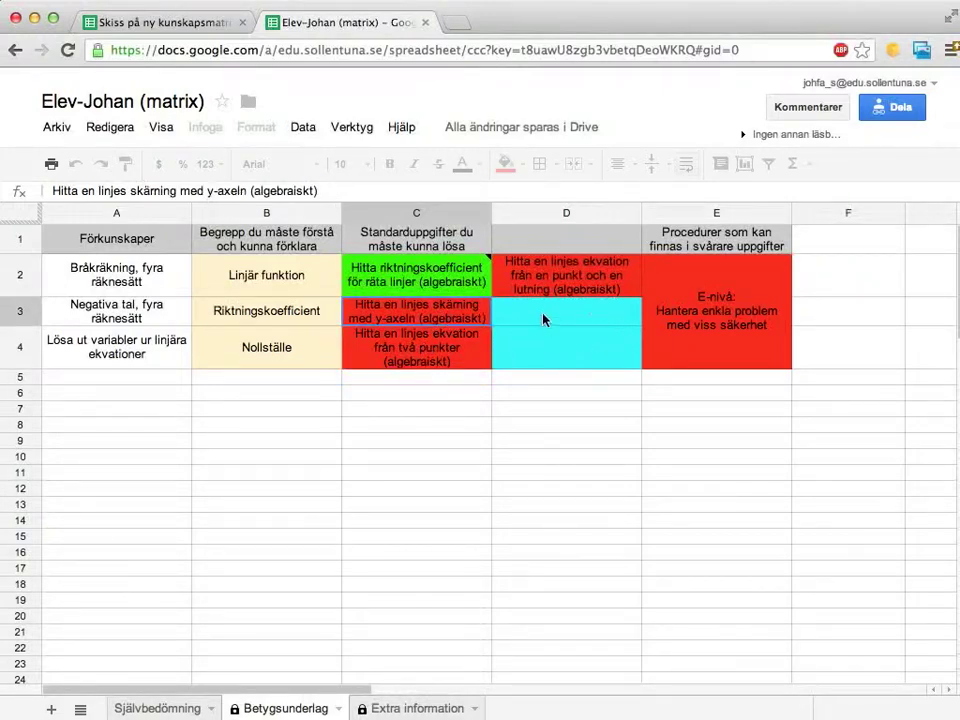
{"action": "left_click", "coordinate": [660, 314]}
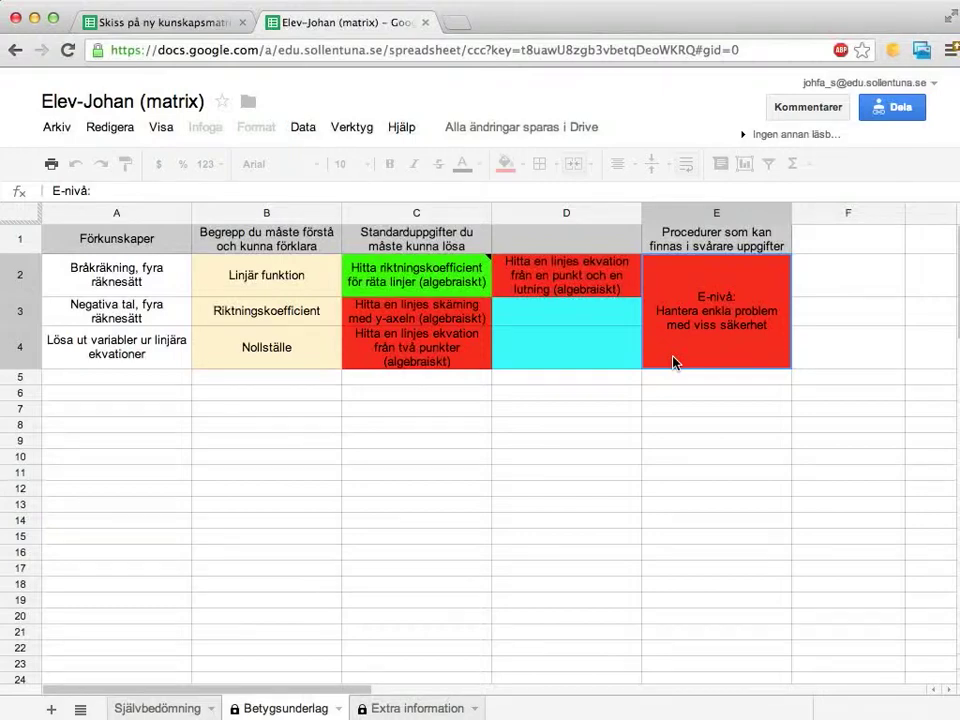
Switch to Firefox, select the merged E-nivå cell on the Prov v. 20 sheet, and exclude the fourth student from the StudentMatrix selection.
{"action": "key", "text": "super+Tab"}
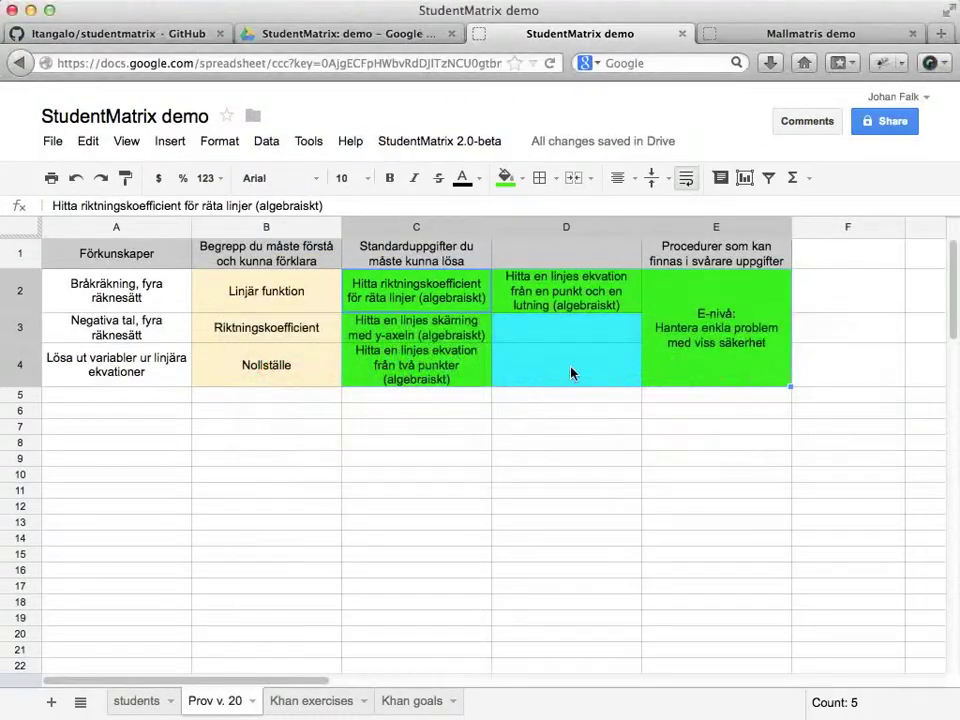
{"action": "left_click", "coordinate": [572, 373]}
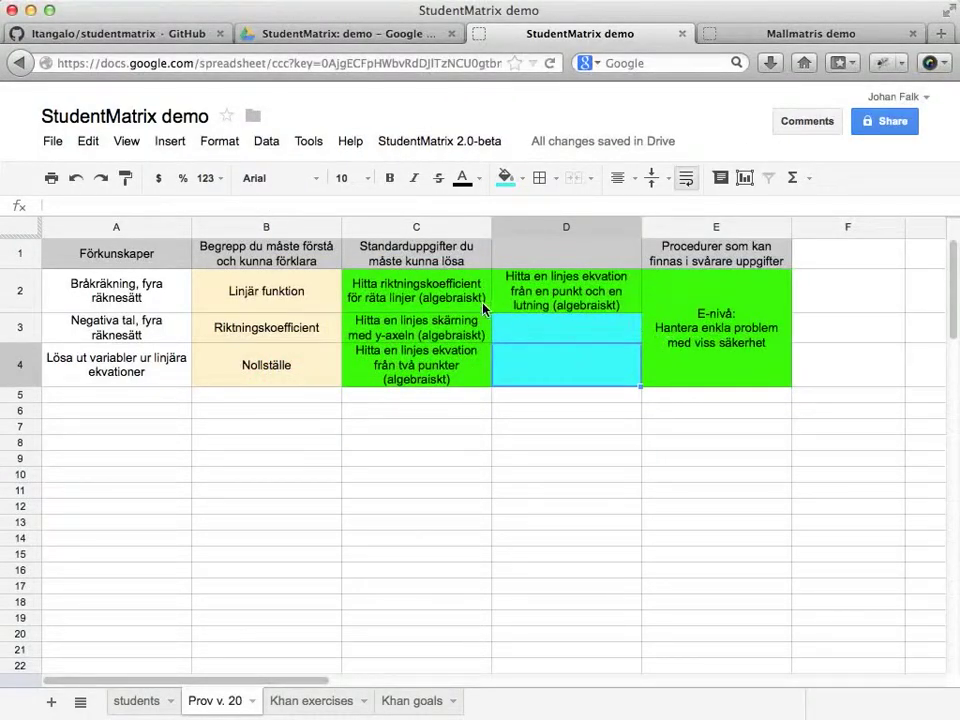
{"action": "left_click", "coordinate": [700, 313]}
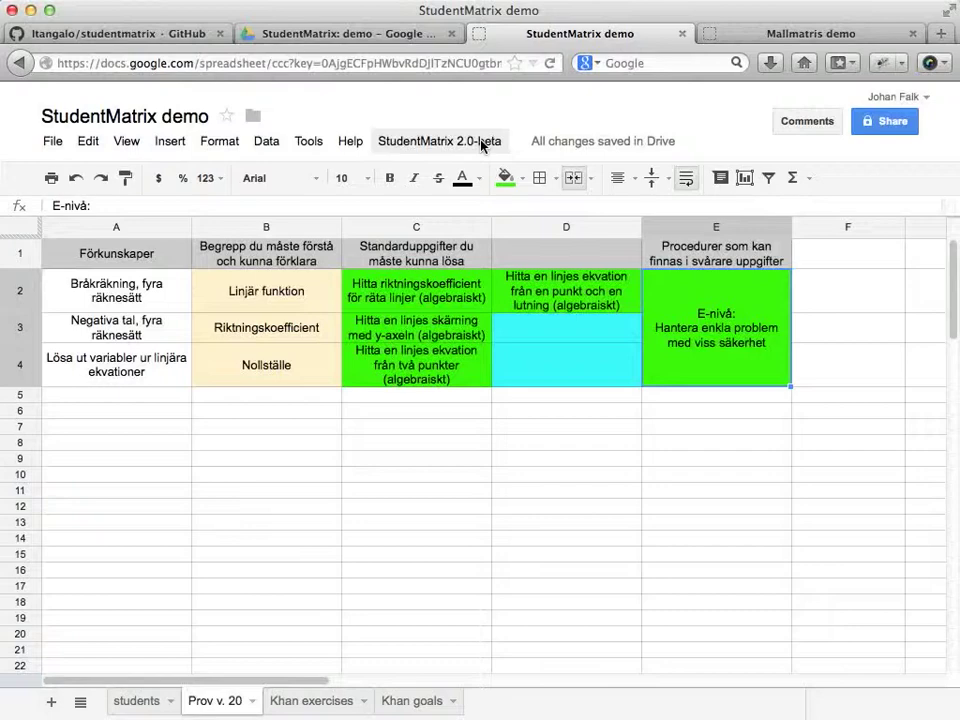
{"action": "left_click", "coordinate": [429, 142]}
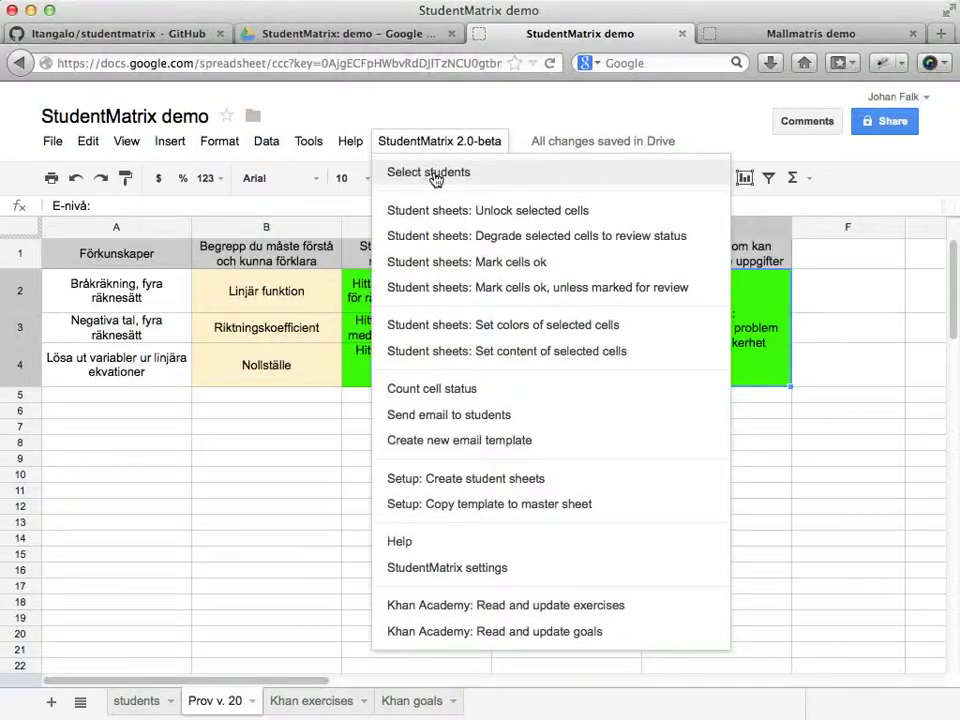
{"action": "left_click", "coordinate": [435, 177]}
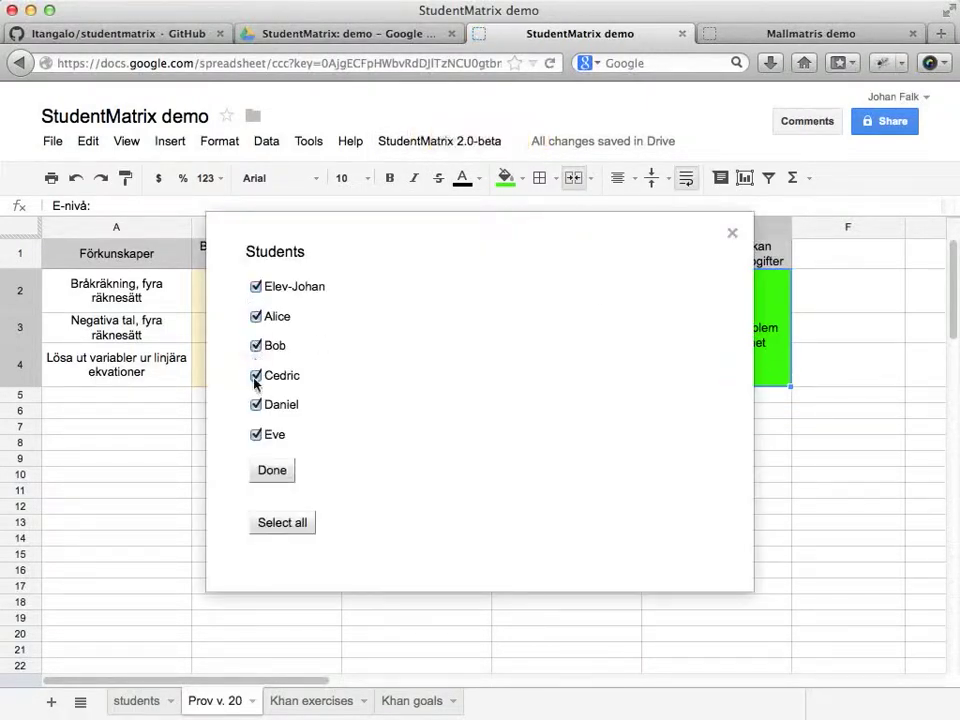
{"action": "left_click", "coordinate": [256, 376]}
{"action": "left_click", "coordinate": [272, 471]}
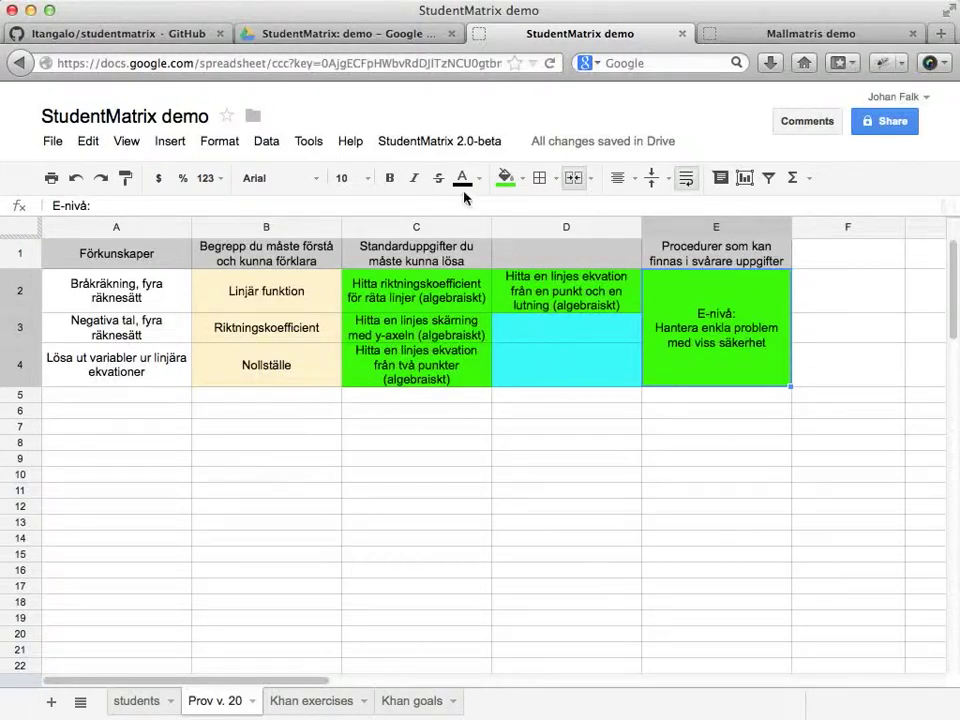
Mark the E-nivå cell ok on the selected students' sheets and check it on the Betygsunderlag sheet in Google Chrome.
{"action": "left_click", "coordinate": [439, 146]}
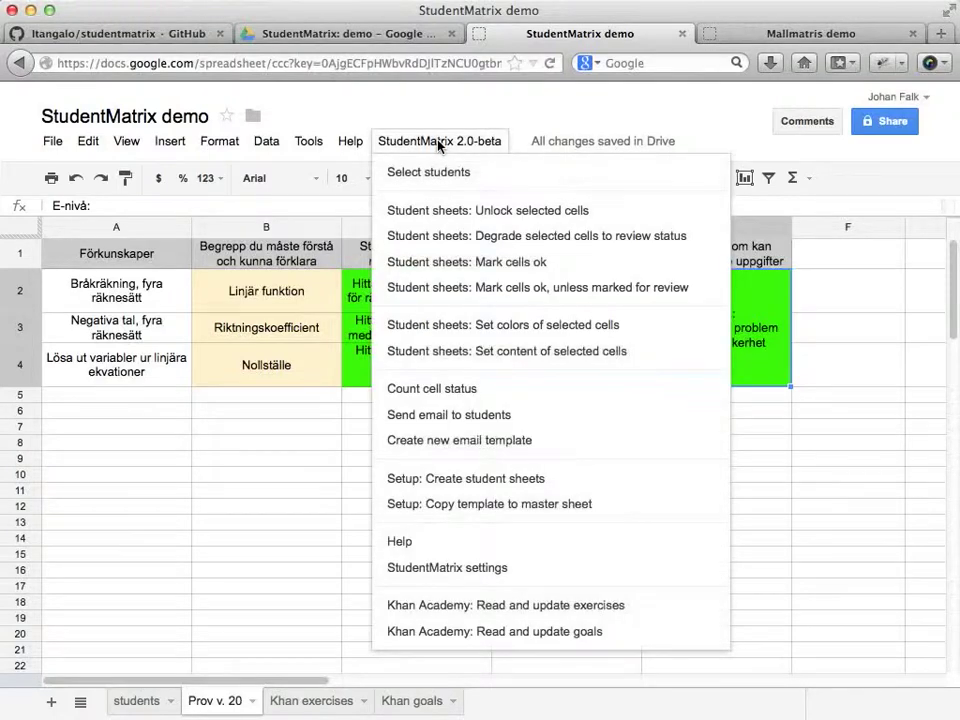
{"action": "left_click", "coordinate": [467, 263]}
{"action": "key", "text": "super+Tab"}
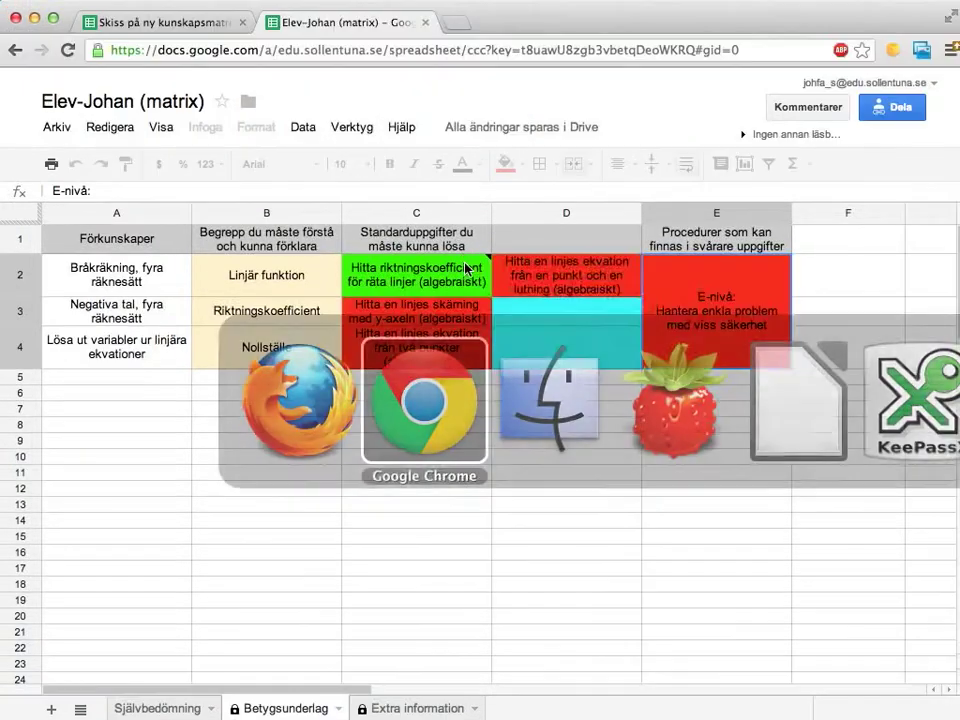
{"action": "left_click", "coordinate": [570, 428]}
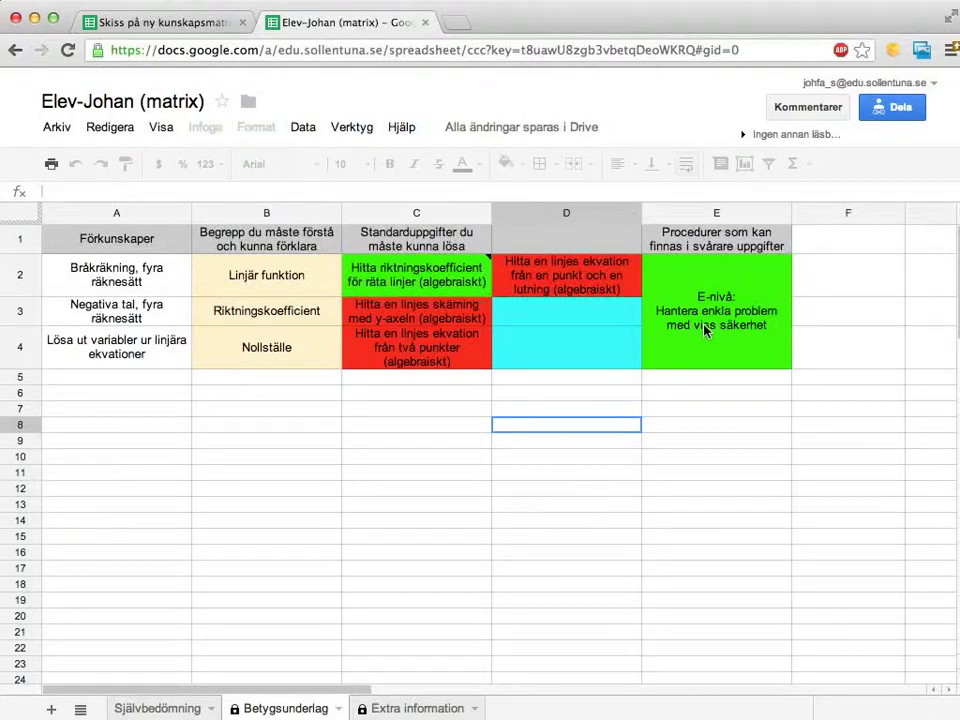
{"action": "left_click", "coordinate": [725, 293]}
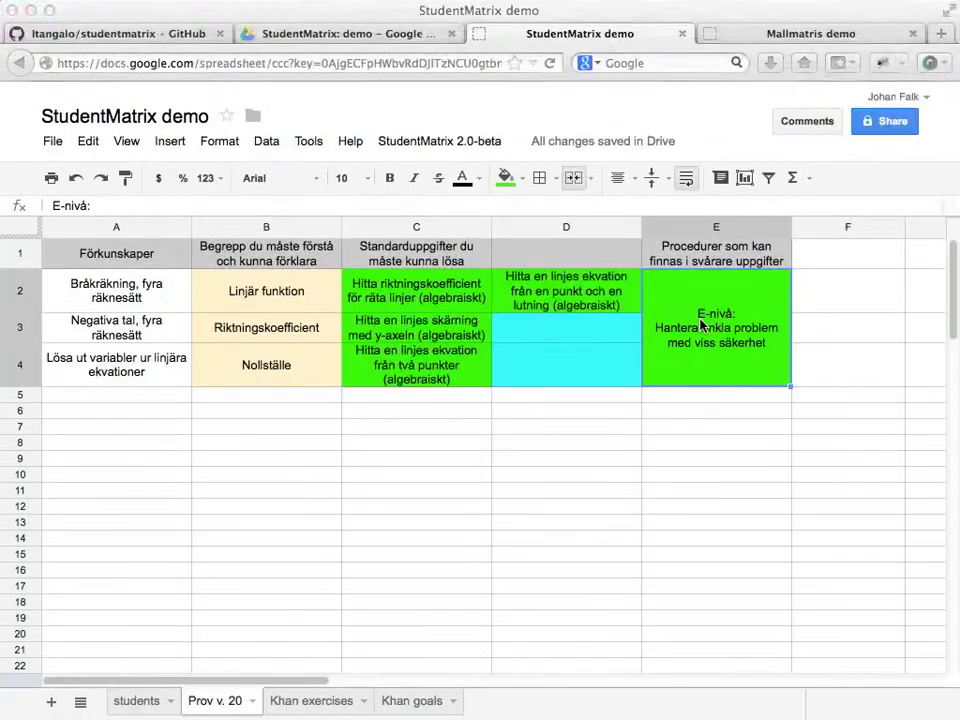
In Firefox, select cells C2:D2 on the Prov v. 20 sheet and also exclude the second and third students from the StudentMatrix selection.
{"action": "left_click", "coordinate": [455, 328]}
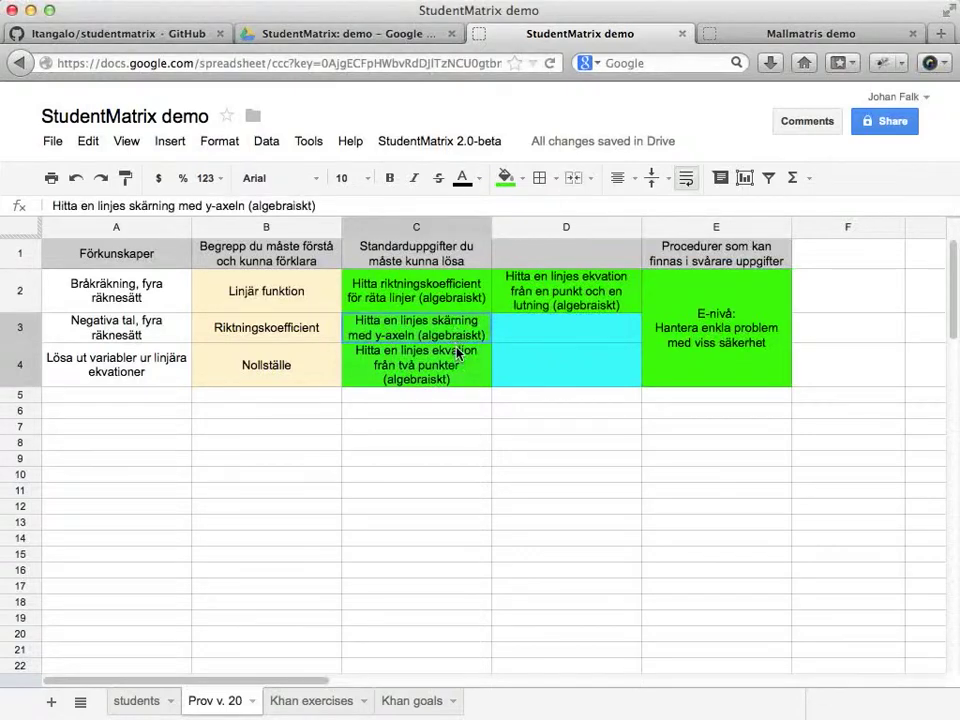
{"action": "left_click", "coordinate": [410, 360], "text": "shift"}
{"action": "left_click_drag", "start_coordinate": [420, 290], "coordinate": [540, 292]}
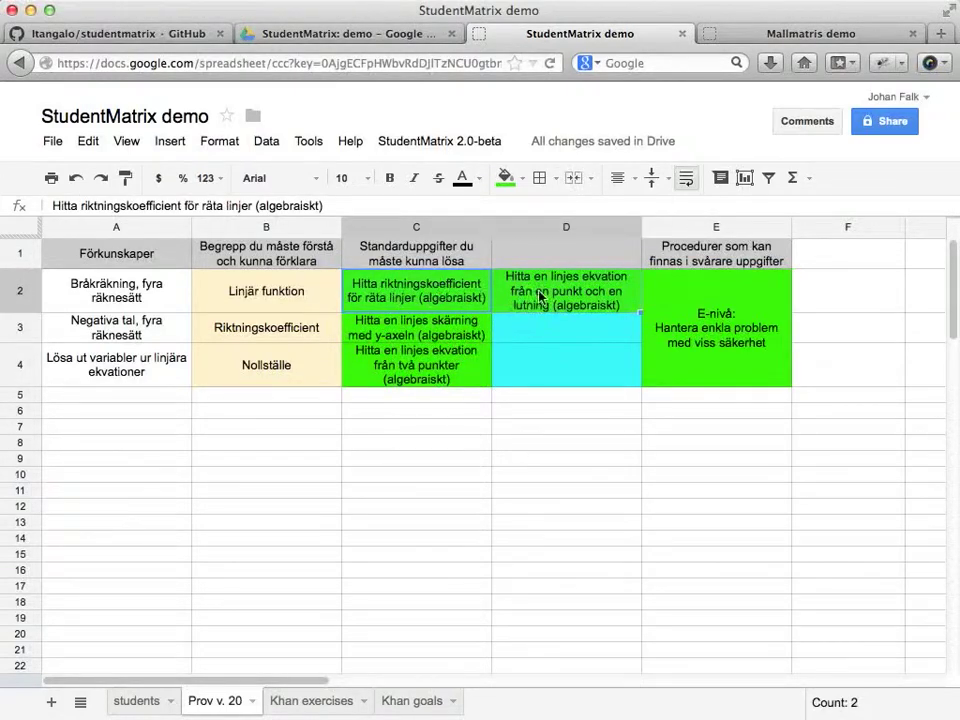
{"action": "left_click", "coordinate": [476, 145]}
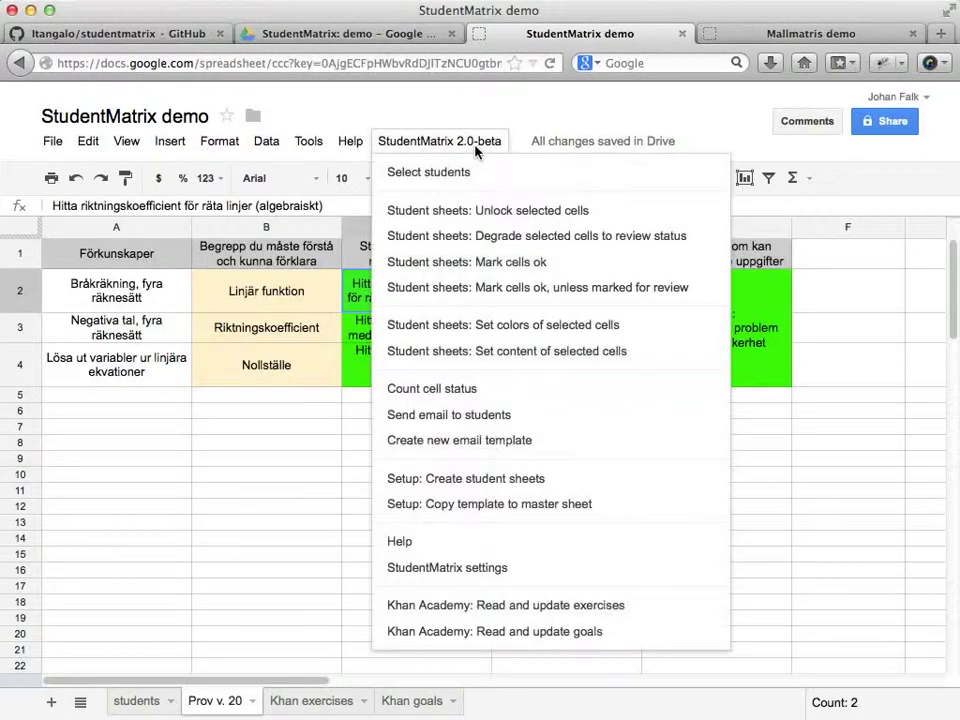
{"action": "left_click", "coordinate": [477, 169]}
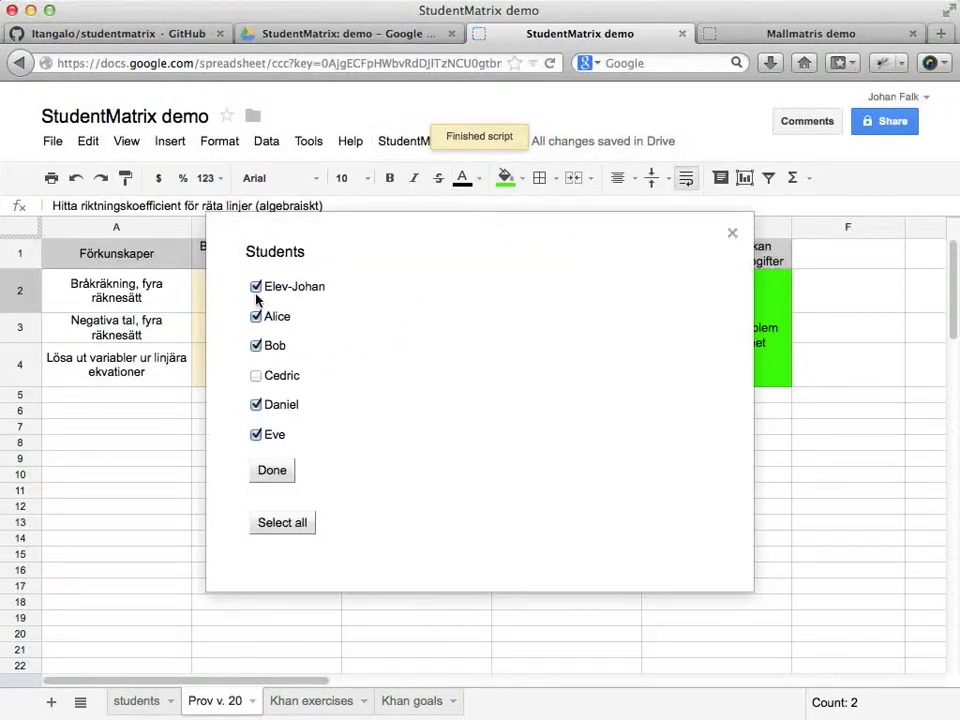
{"action": "left_click", "coordinate": [257, 317]}
{"action": "left_click", "coordinate": [258, 344]}
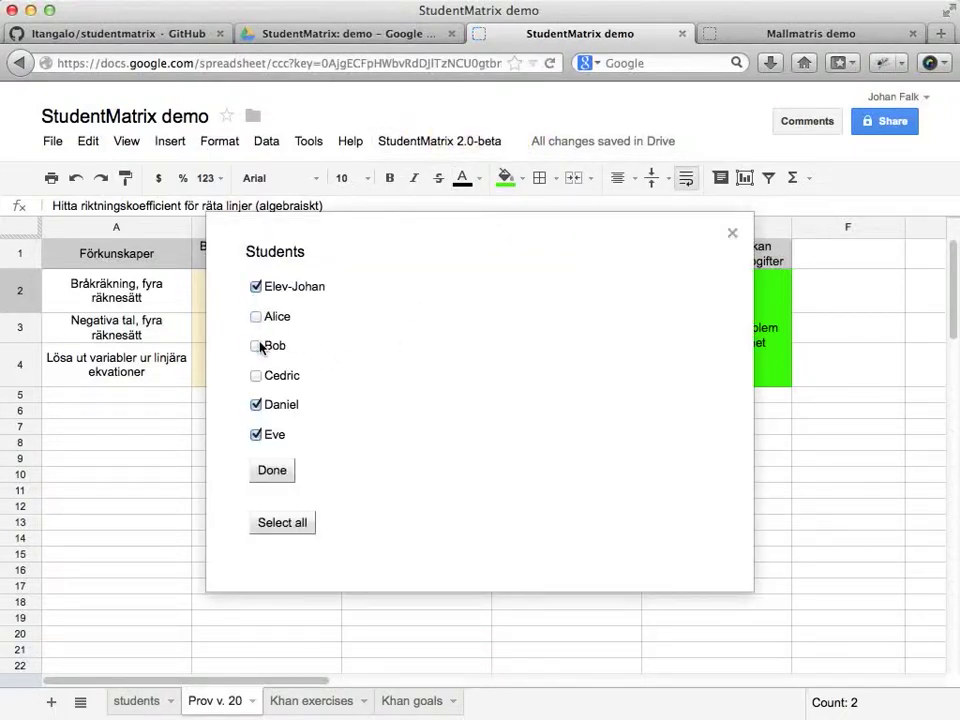
{"action": "left_click", "coordinate": [279, 472]}
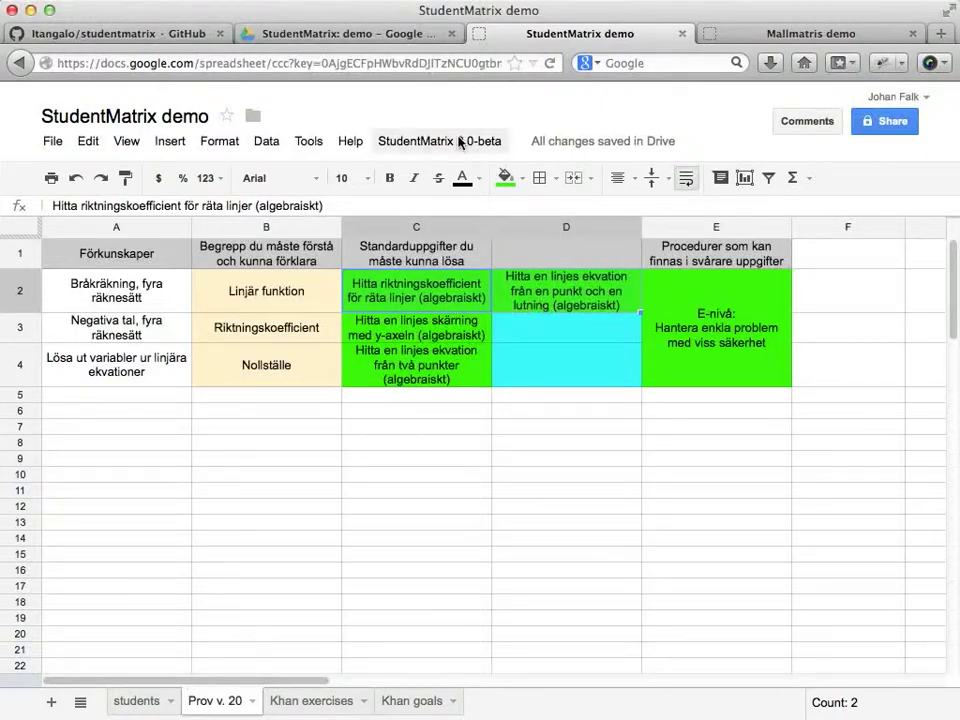
Mark cells C2:D2 ok on the selected students' sheets, leaving C3:C4 selected on the master sheet.
{"action": "left_click", "coordinate": [460, 141]}
{"action": "left_click", "coordinate": [469, 265]}
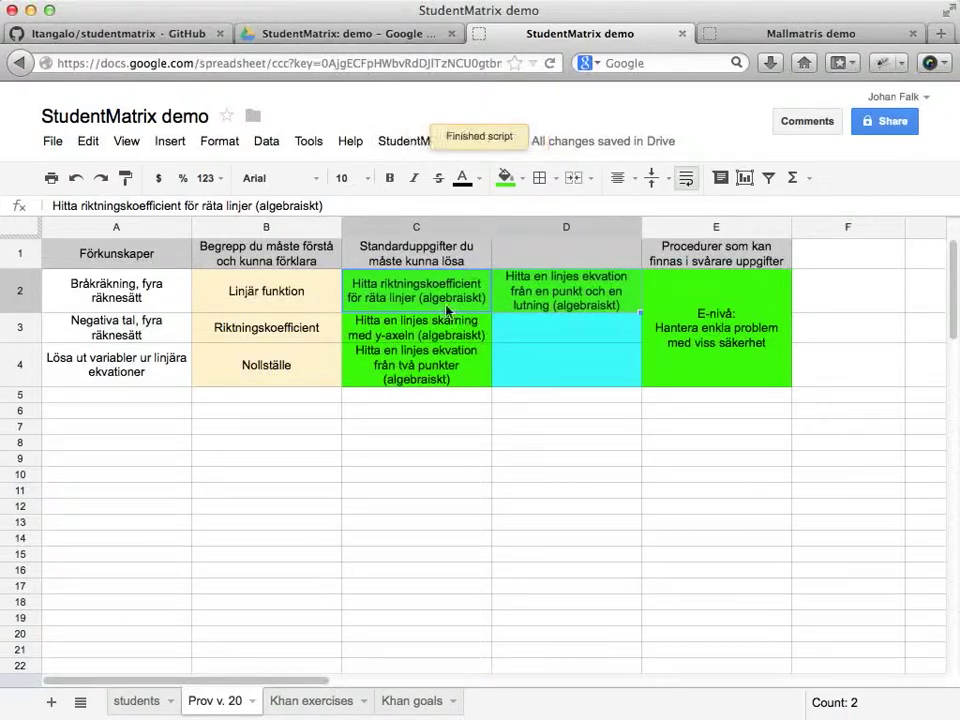
{"action": "left_click_drag", "start_coordinate": [443, 330], "coordinate": [438, 365]}
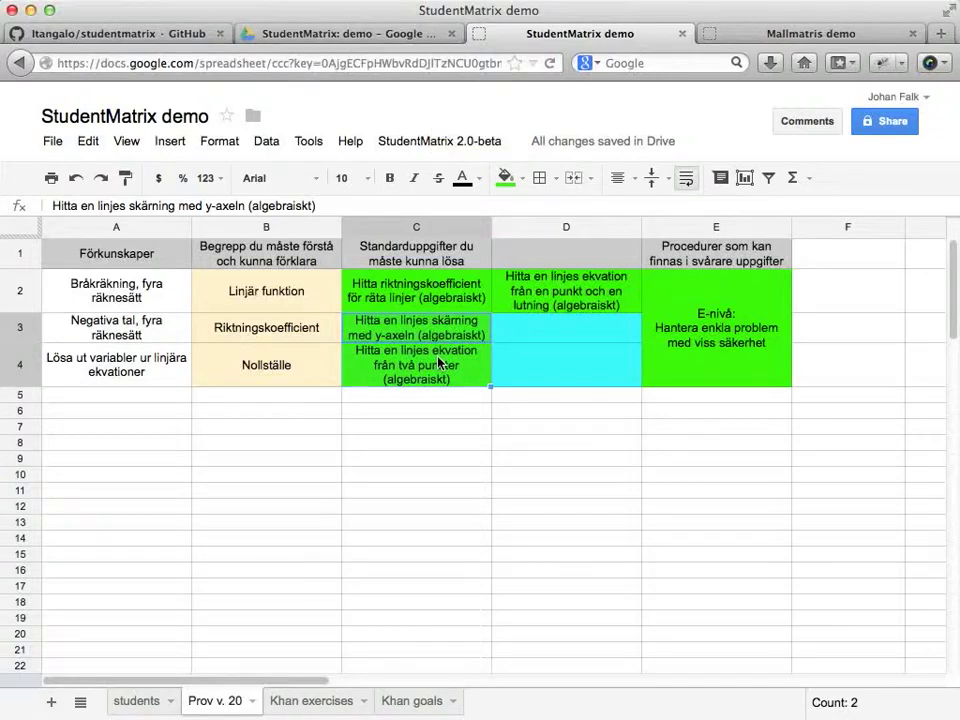
Switch to Google Chrome and examine the marked cells in the range C2:E4 on the student's Betygsunderlag sheet.
{"action": "key", "text": "super+Tab"}
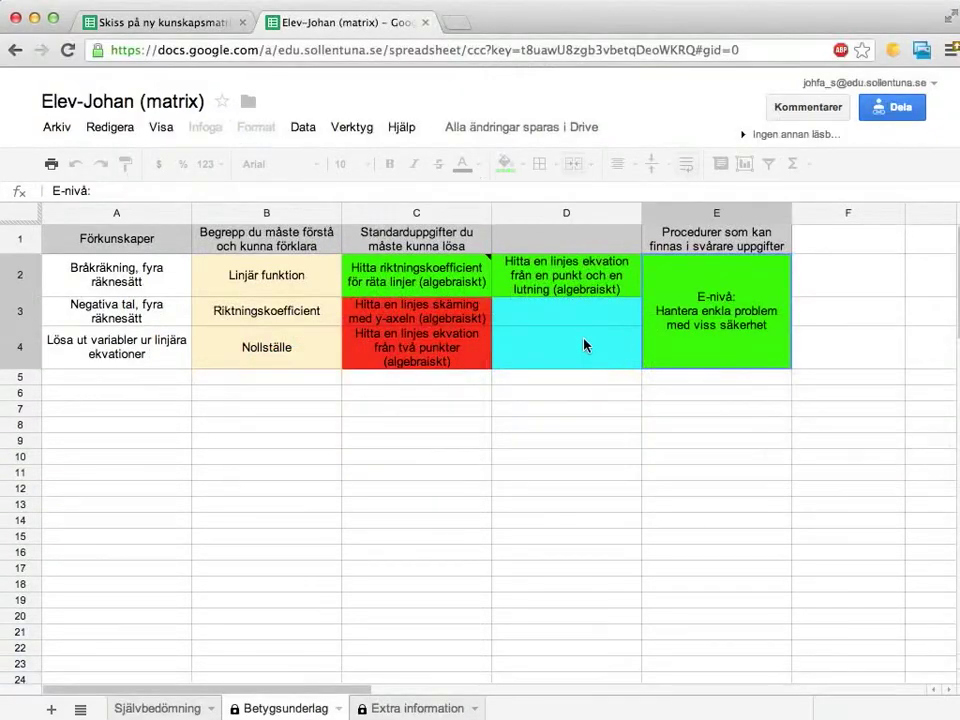
{"action": "left_click", "coordinate": [588, 345]}
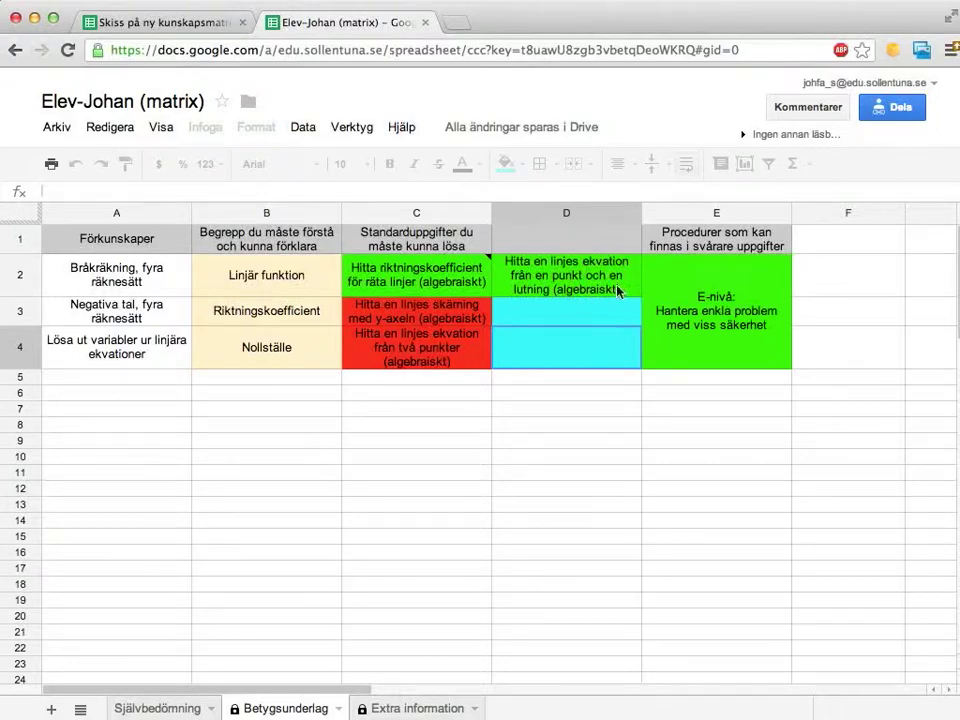
{"action": "left_click", "coordinate": [437, 281]}
{"action": "left_click_drag", "start_coordinate": [586, 303], "coordinate": [681, 349]}
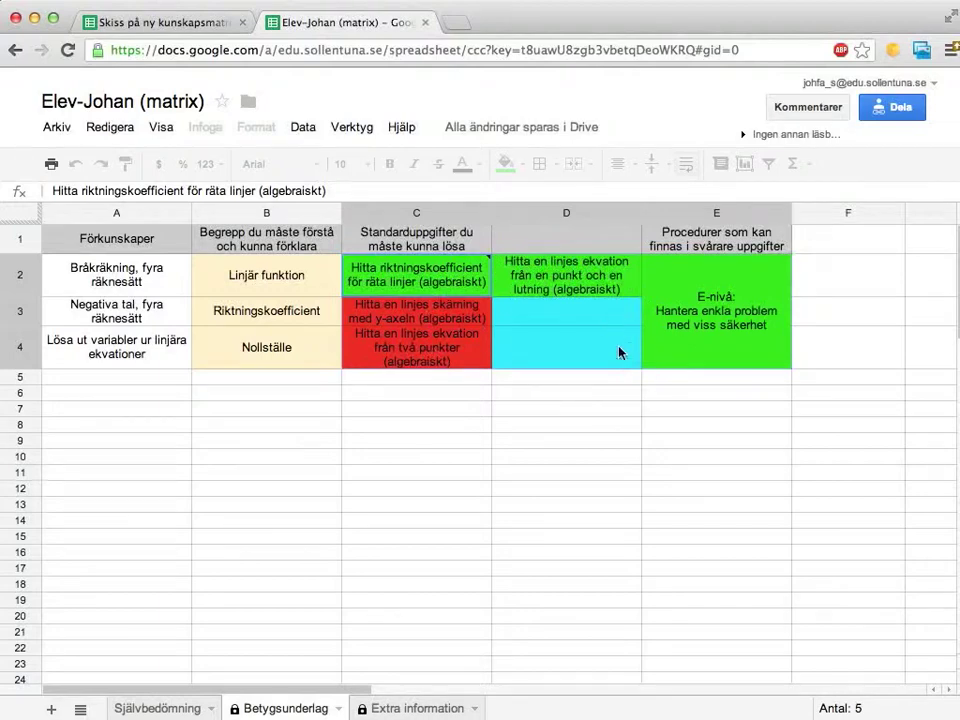
{"action": "left_click", "coordinate": [586, 366]}
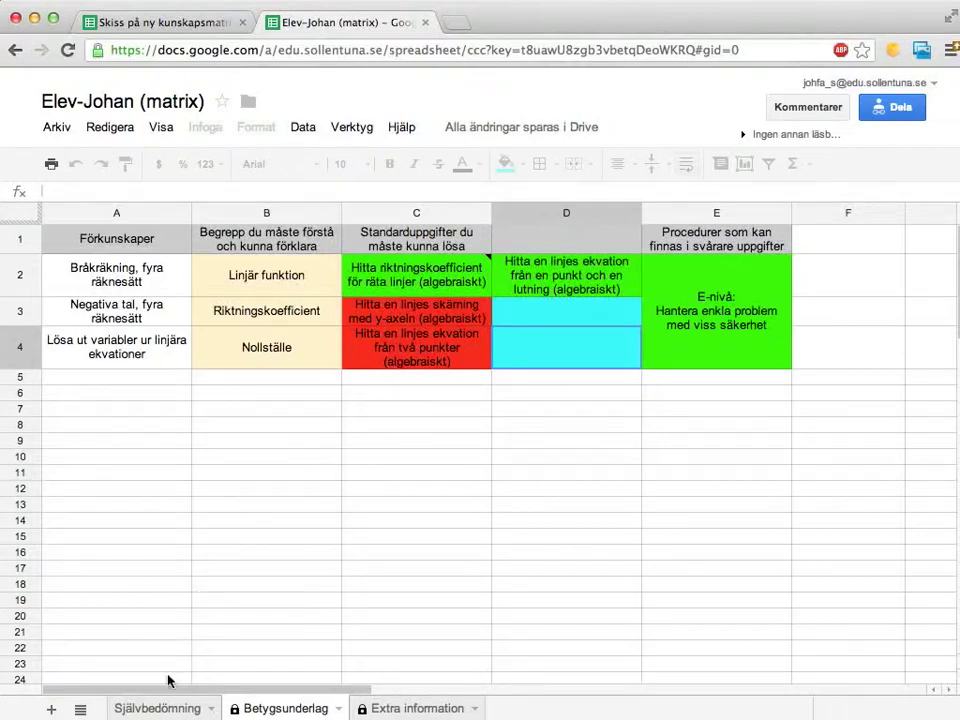
Compare cell C3 on the student's Självbedömning sheet with the same cell on the Betygsunderlag sheet.
{"action": "left_click", "coordinate": [160, 708]}
{"action": "left_click", "coordinate": [424, 312]}
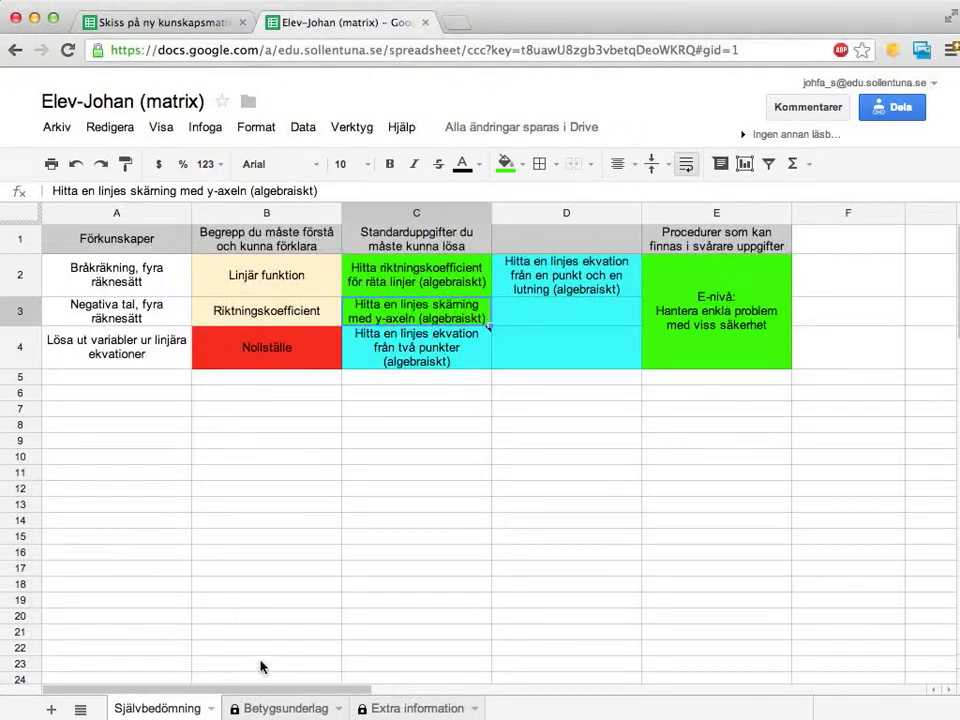
{"action": "left_click", "coordinate": [274, 703]}
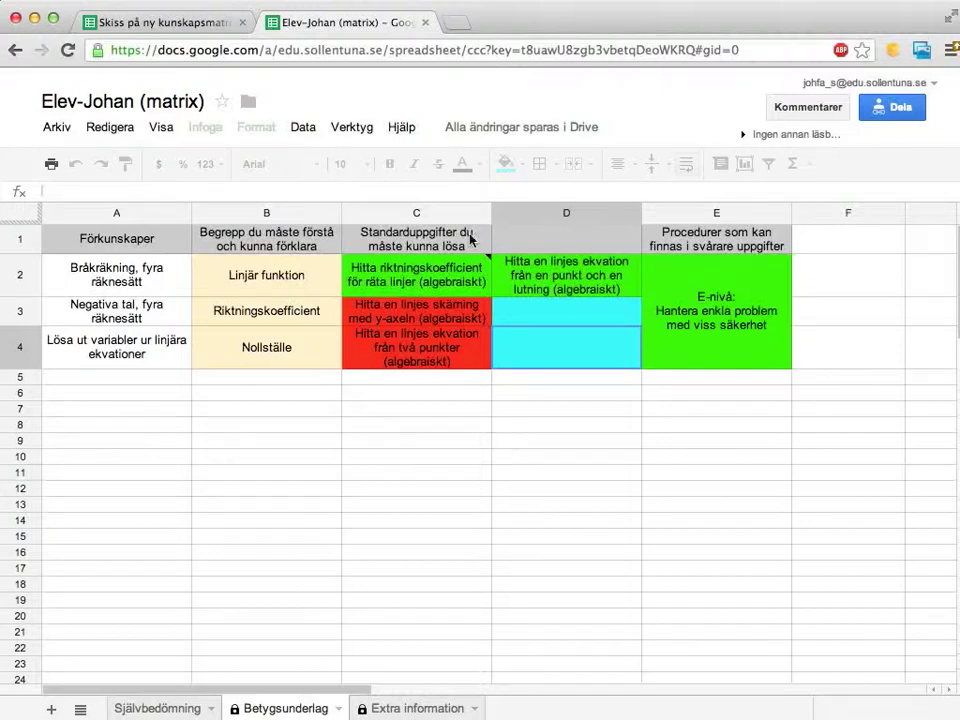
{"action": "left_click", "coordinate": [446, 314]}
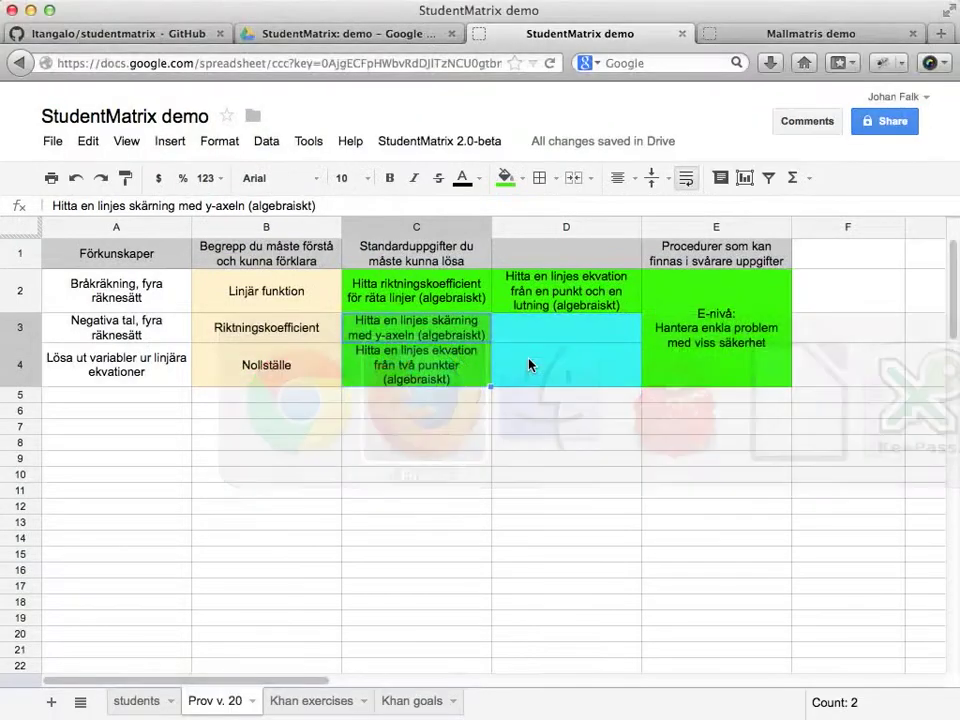
Switch to Firefox and review the available StudentMatrix commands with the merged E-nivå cell selected.
{"action": "left_click_drag", "start_coordinate": [426, 296], "coordinate": [677, 390]}
{"action": "left_click", "coordinate": [682, 381]}
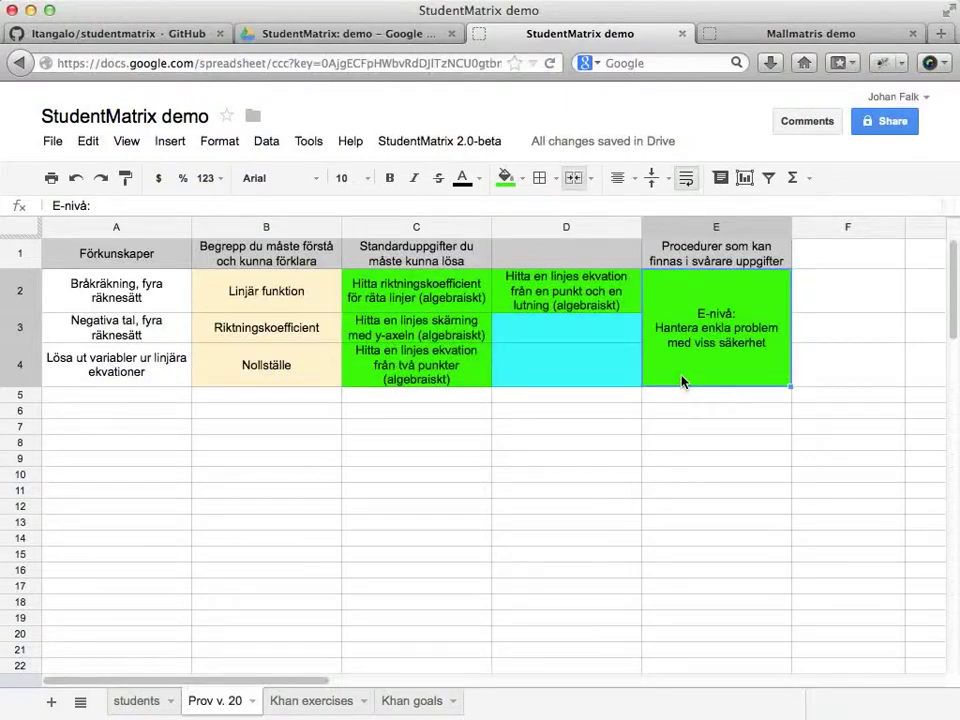
{"action": "left_click", "coordinate": [400, 146]}
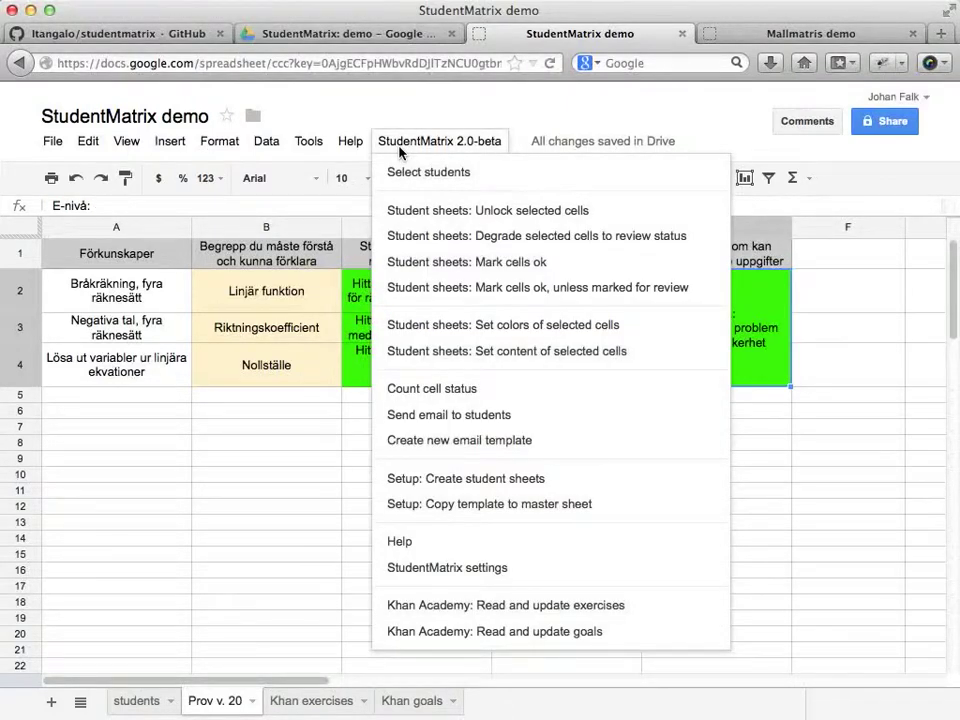
{"action": "left_click", "coordinate": [399, 146]}
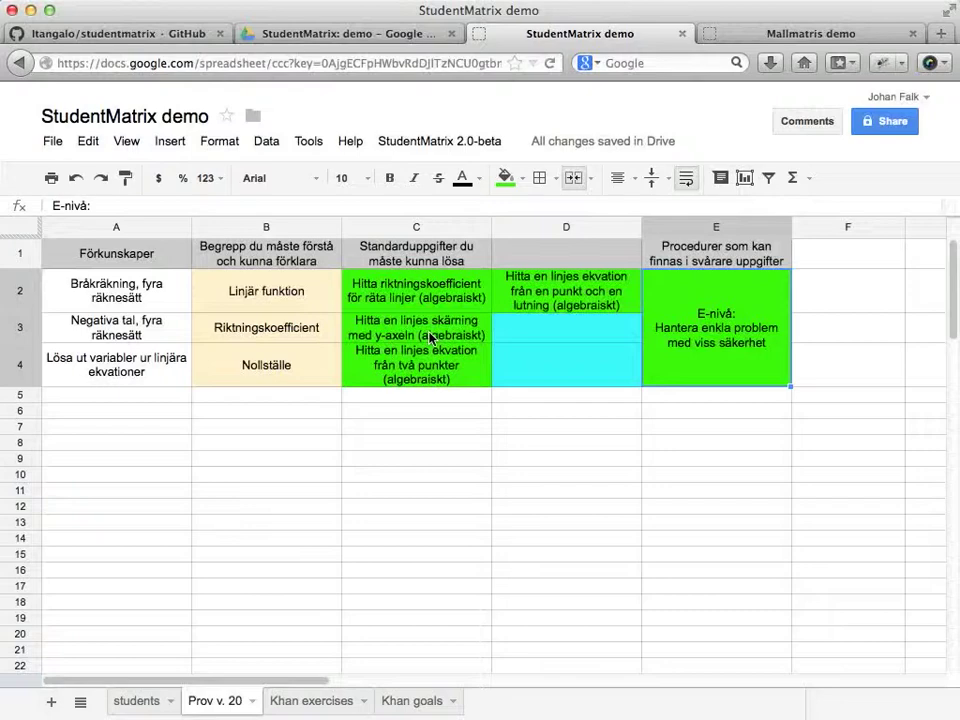
Select cell C2 on the Prov v. 20 master sheet and choose all students as targets for the StudentMatrix commands.
{"action": "left_click", "coordinate": [410, 296]}
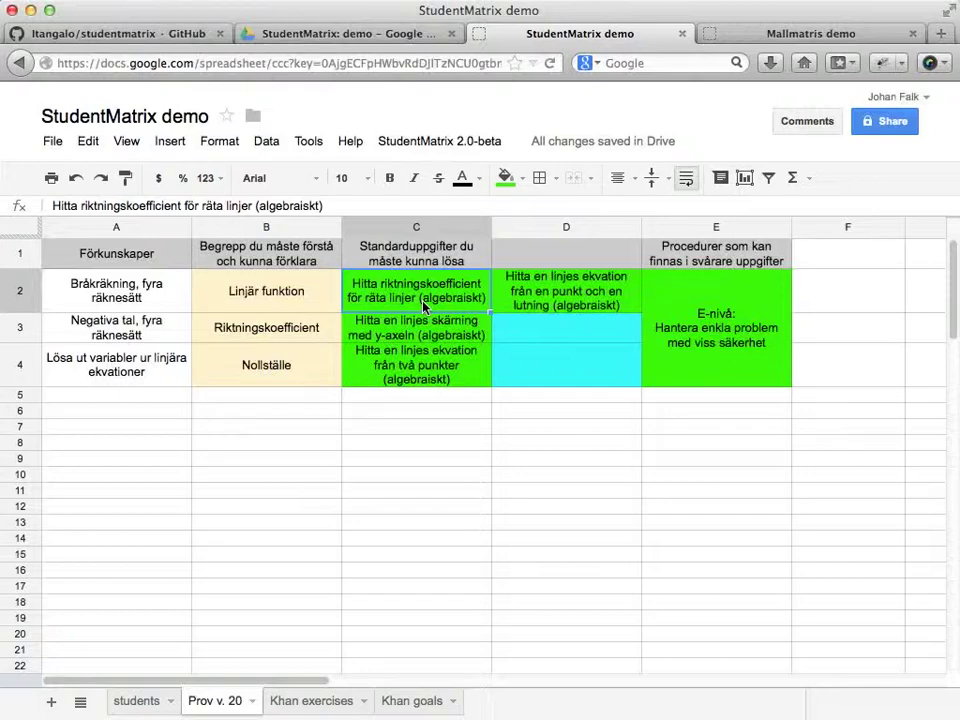
{"action": "left_click", "coordinate": [401, 143]}
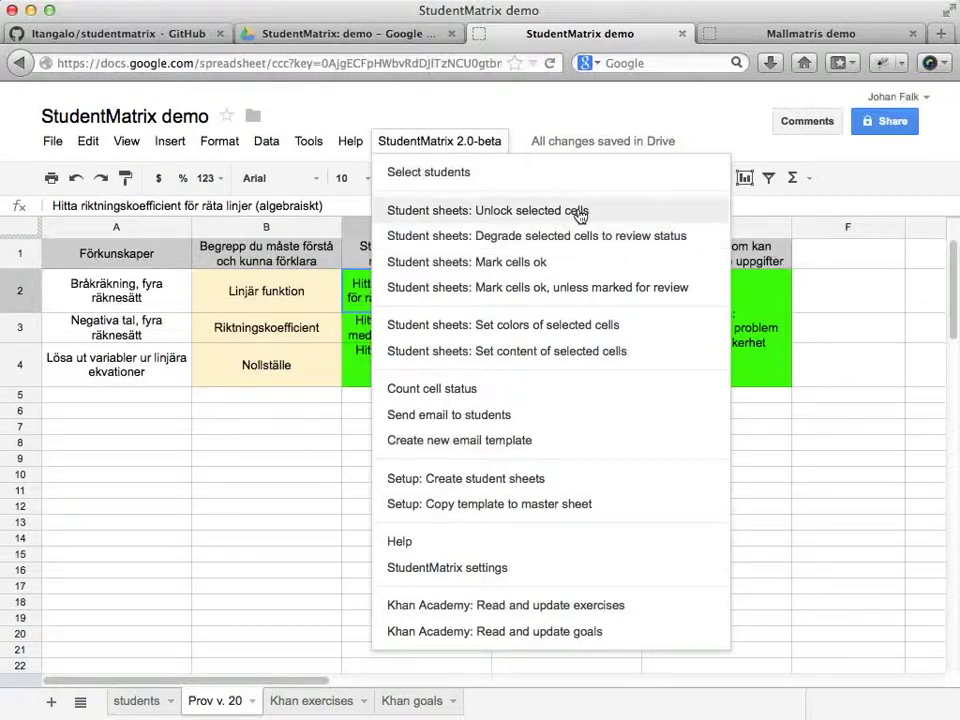
{"action": "left_click", "coordinate": [553, 174]}
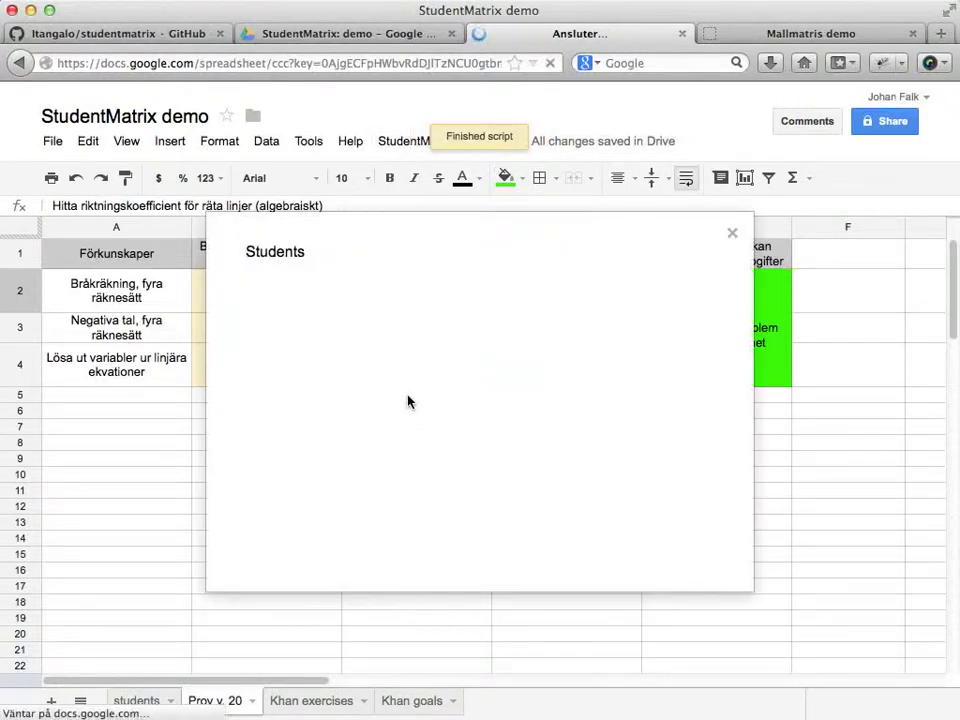
{"action": "left_click", "coordinate": [276, 523]}
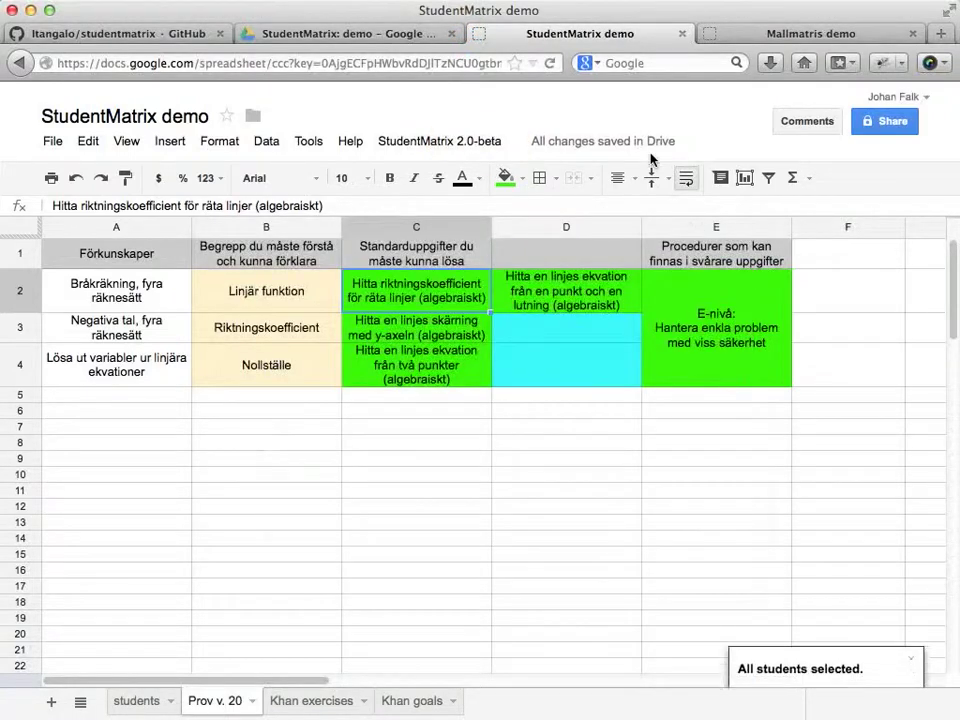
Degrade cell C2 to review status on the selected students' sheets, and check the student's Betygsunderlag sheet in Google Chrome.
{"action": "left_click", "coordinate": [433, 144]}
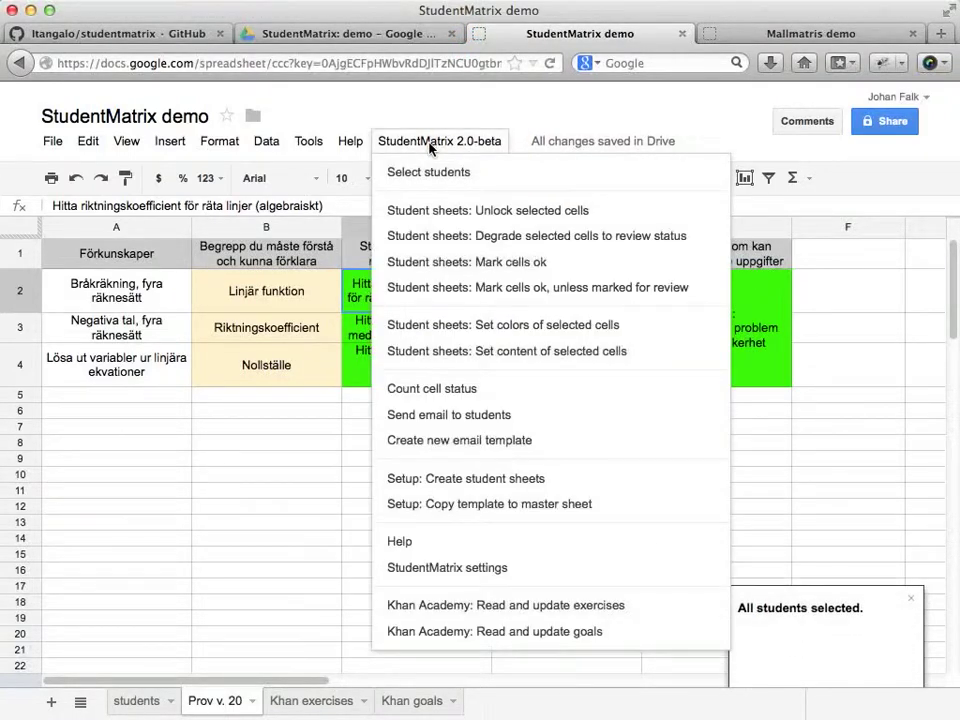
{"action": "left_click", "coordinate": [444, 240]}
{"action": "key", "text": "super+Tab"}
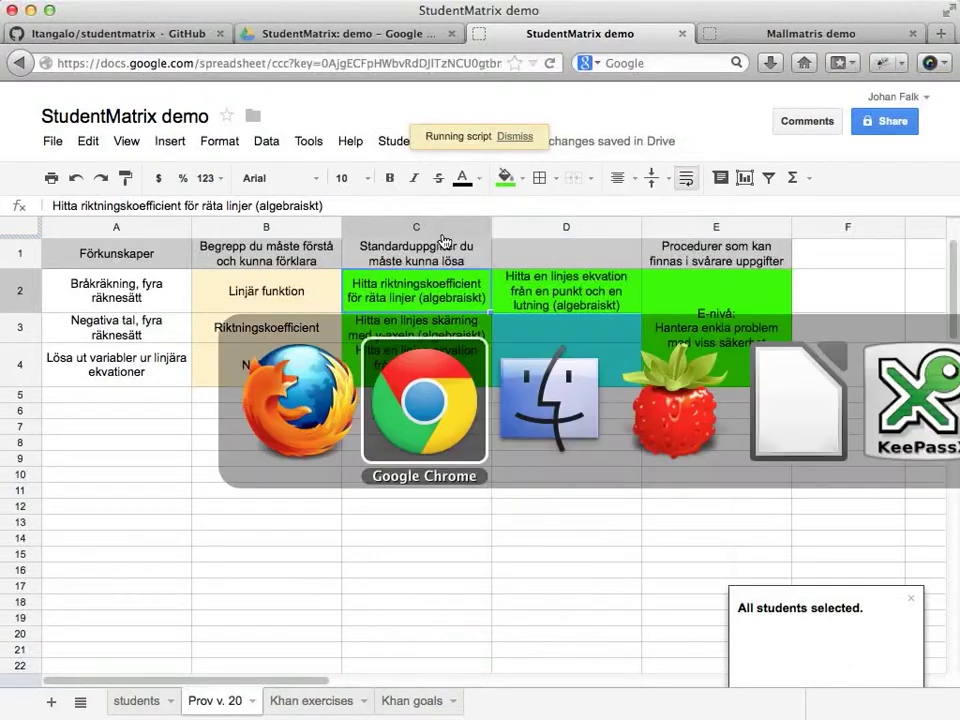
{"action": "left_click", "coordinate": [544, 358]}
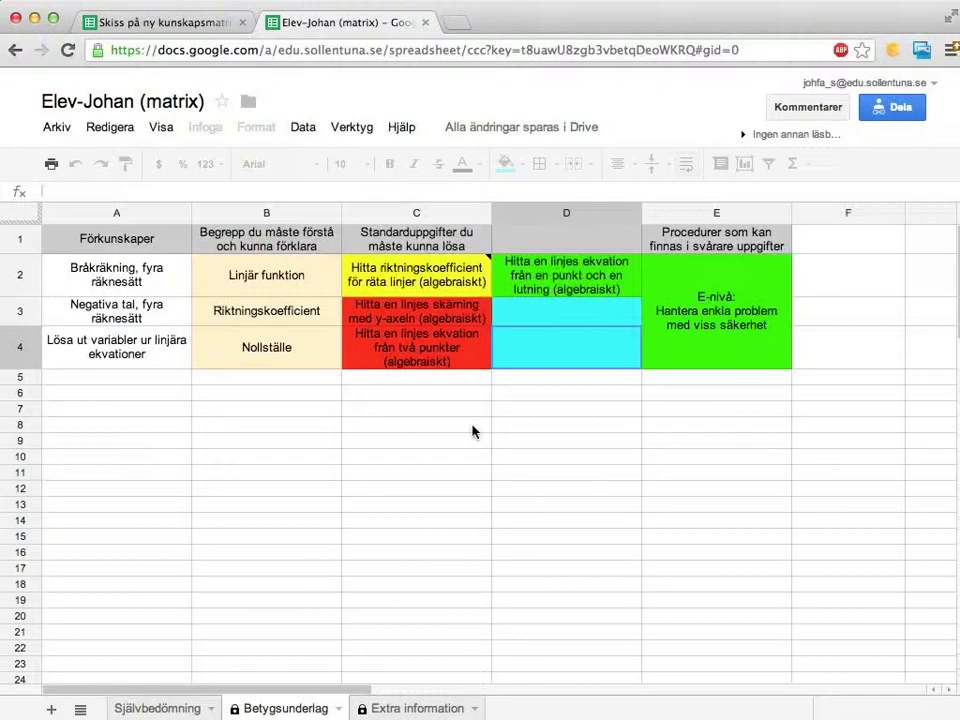
Switch back to Firefox, select cell D4 on the master sheet, and open the Spreadsheet section of the StudentMatrix settings.
{"action": "key", "text": "super+Tab"}
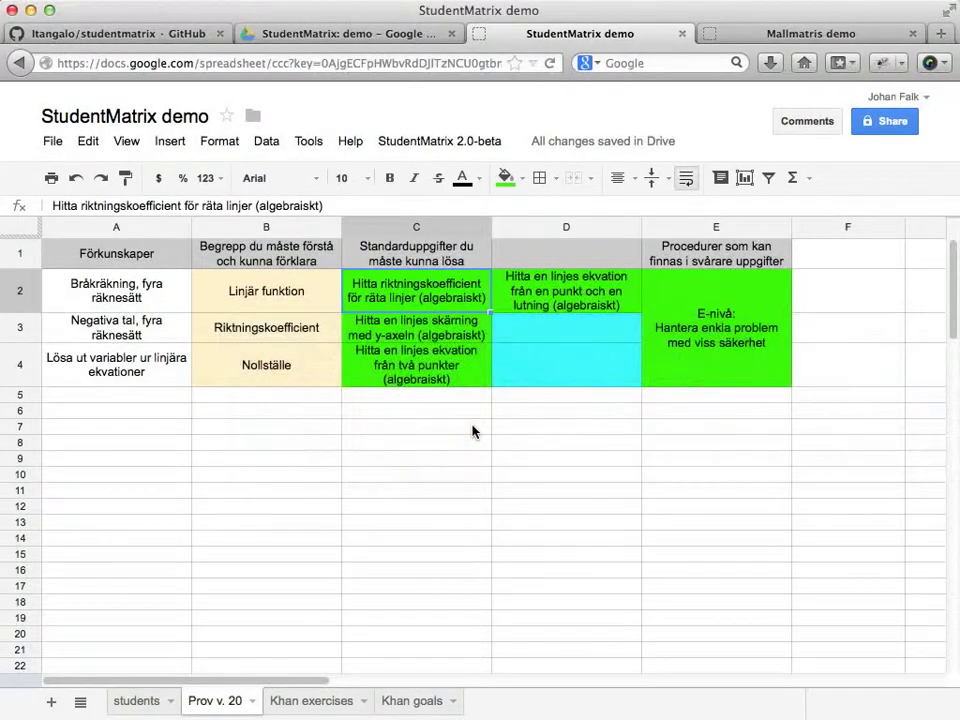
{"action": "left_click", "coordinate": [553, 362]}
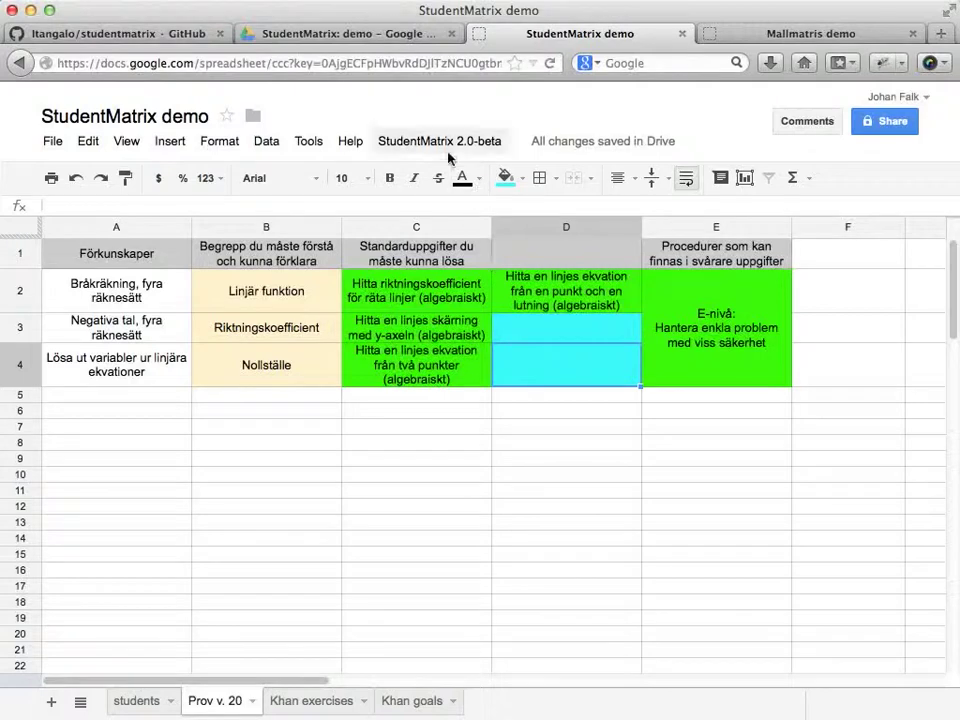
{"action": "left_click", "coordinate": [416, 145]}
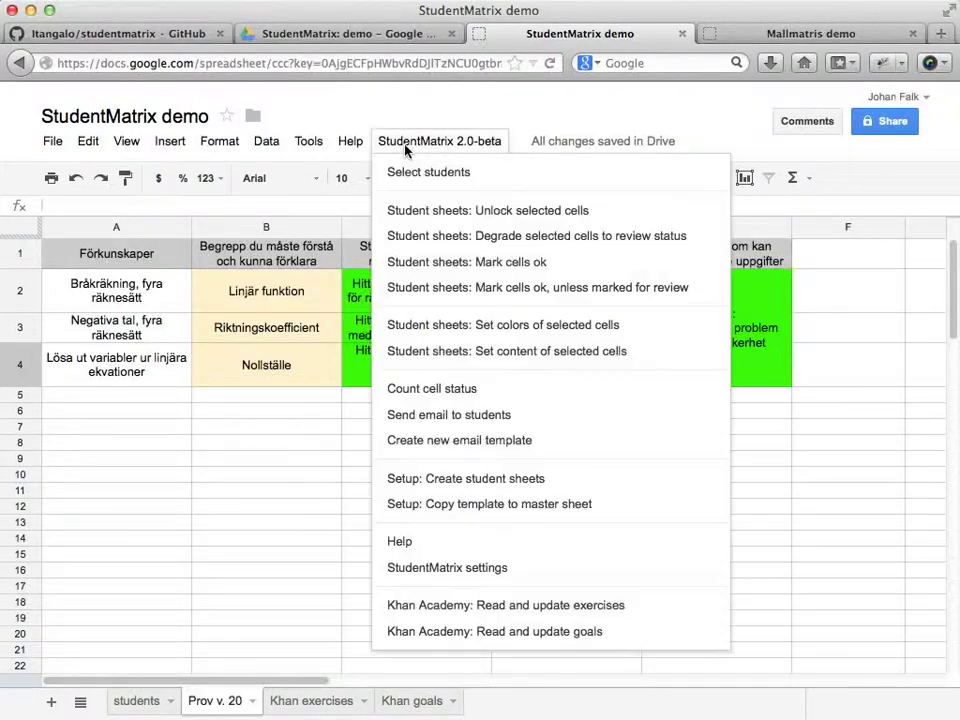
{"action": "left_click", "coordinate": [433, 570]}
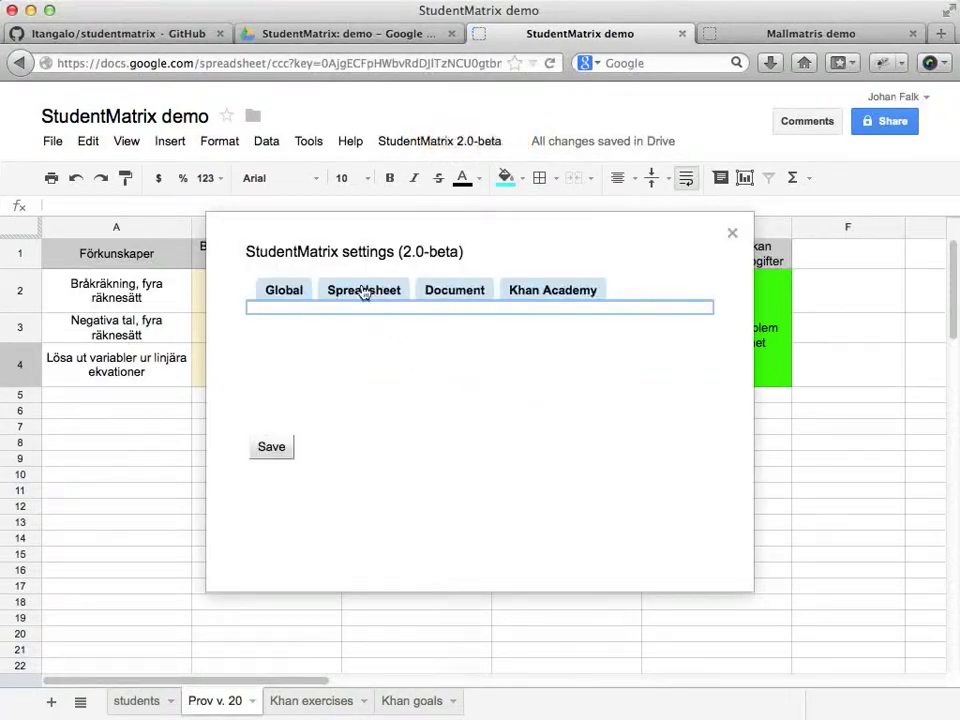
{"action": "left_click", "coordinate": [364, 290]}
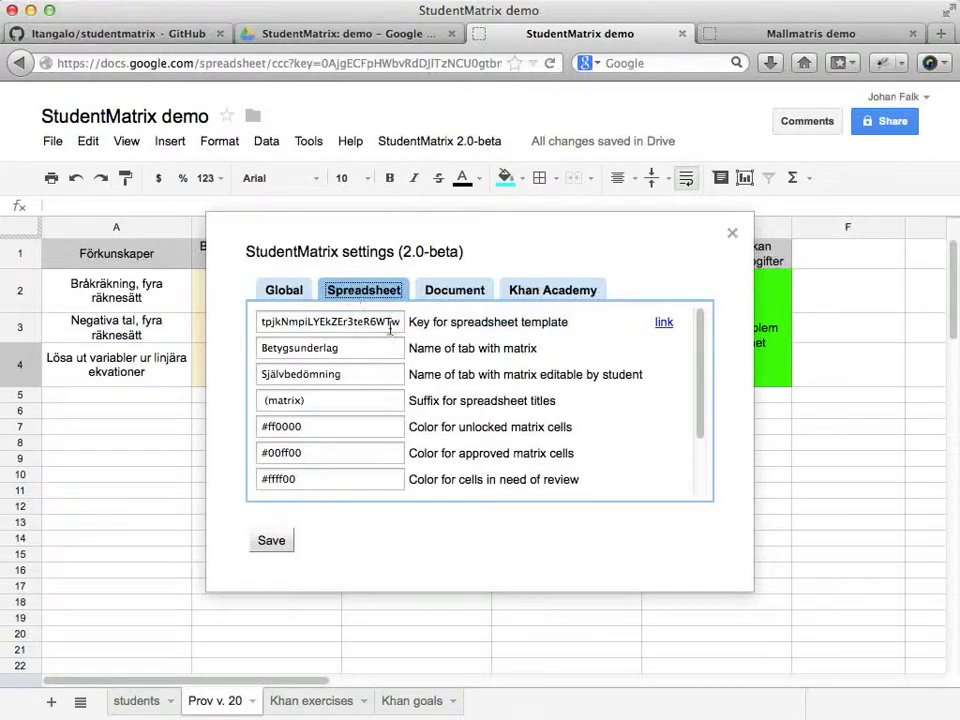
Examine the colors for unlocked, approved and review cells and the permission options, and close the settings without saving.
{"action": "left_click", "coordinate": [361, 427]}
{"action": "left_click_drag", "start_coordinate": [361, 427], "coordinate": [251, 426]}
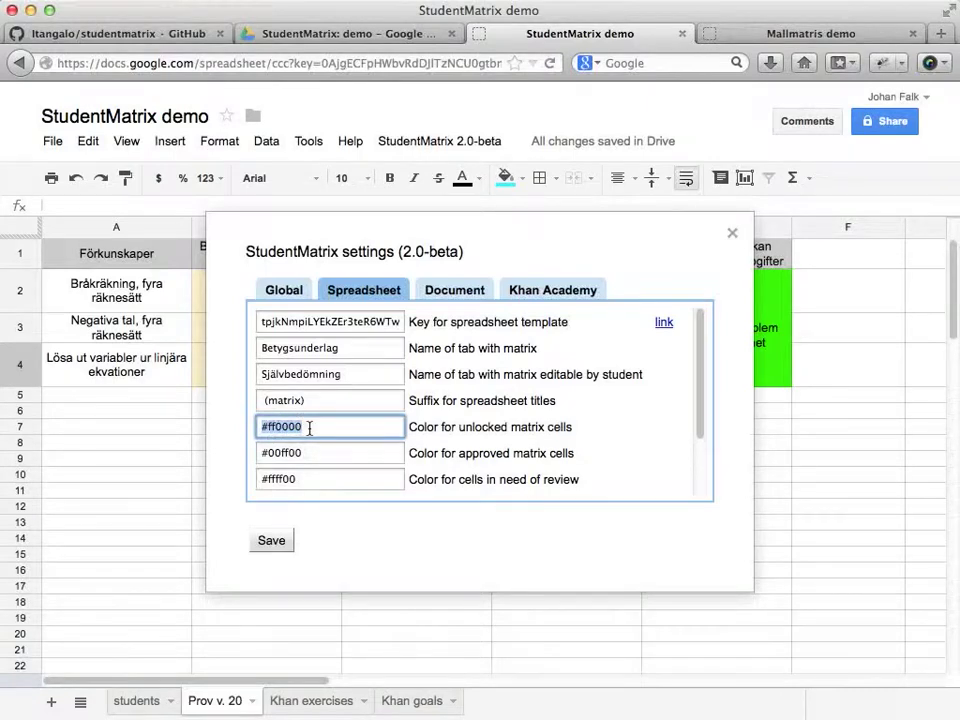
{"action": "left_click_drag", "start_coordinate": [309, 453], "coordinate": [221, 454]}
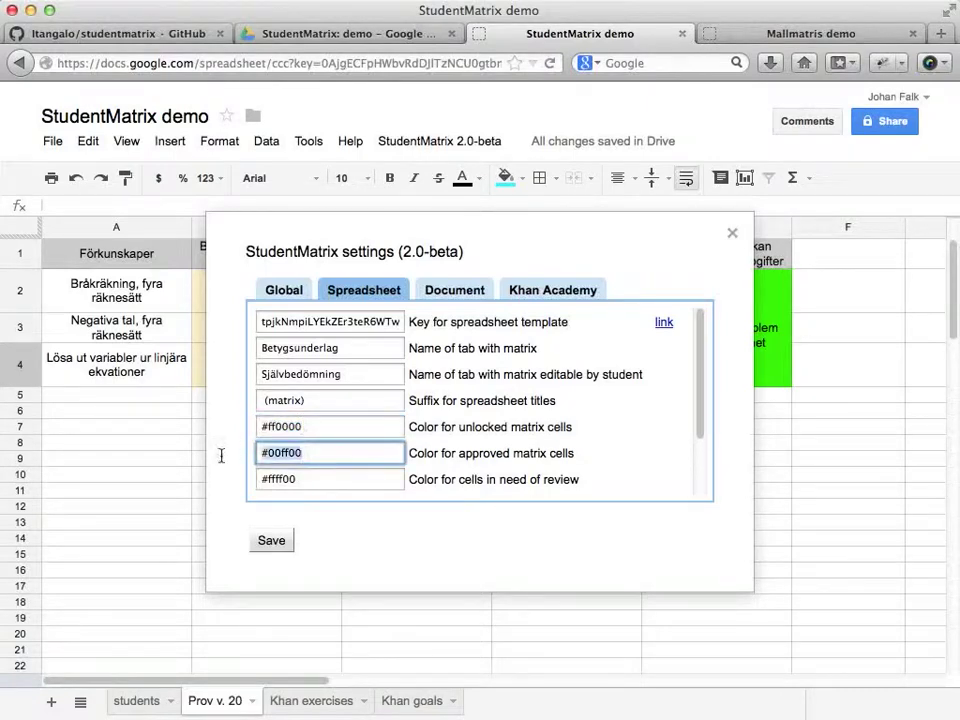
{"action": "left_click_drag", "start_coordinate": [305, 478], "coordinate": [258, 479]}
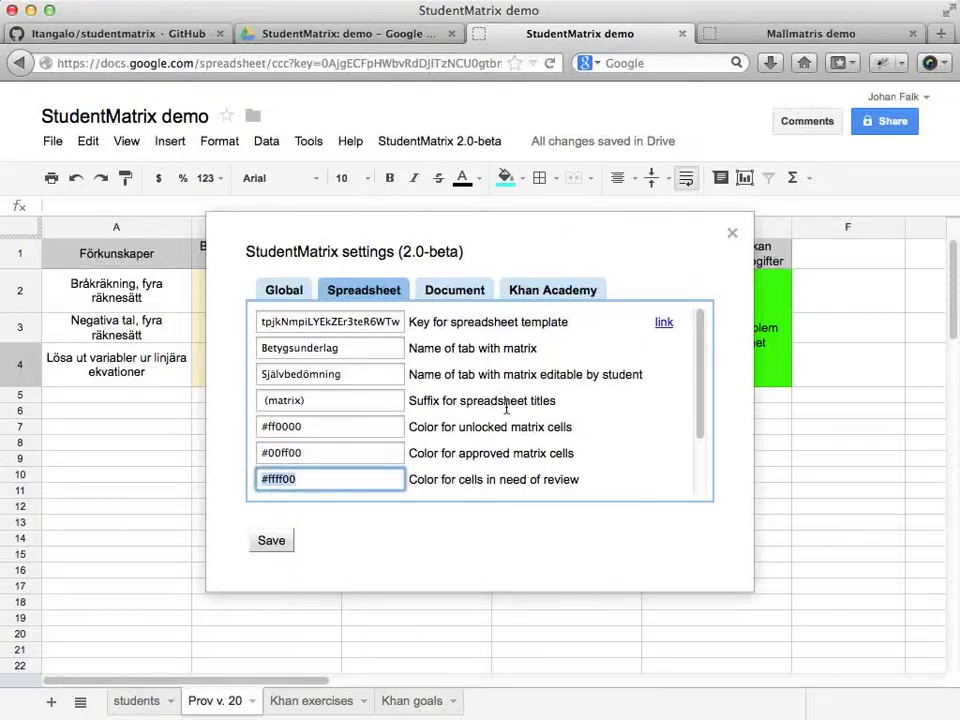
{"action": "scroll", "coordinate": [510, 408], "scroll_direction": "down", "scroll_amount": 1}
{"action": "scroll", "coordinate": [507, 412], "scroll_direction": "down", "scroll_amount": 1}
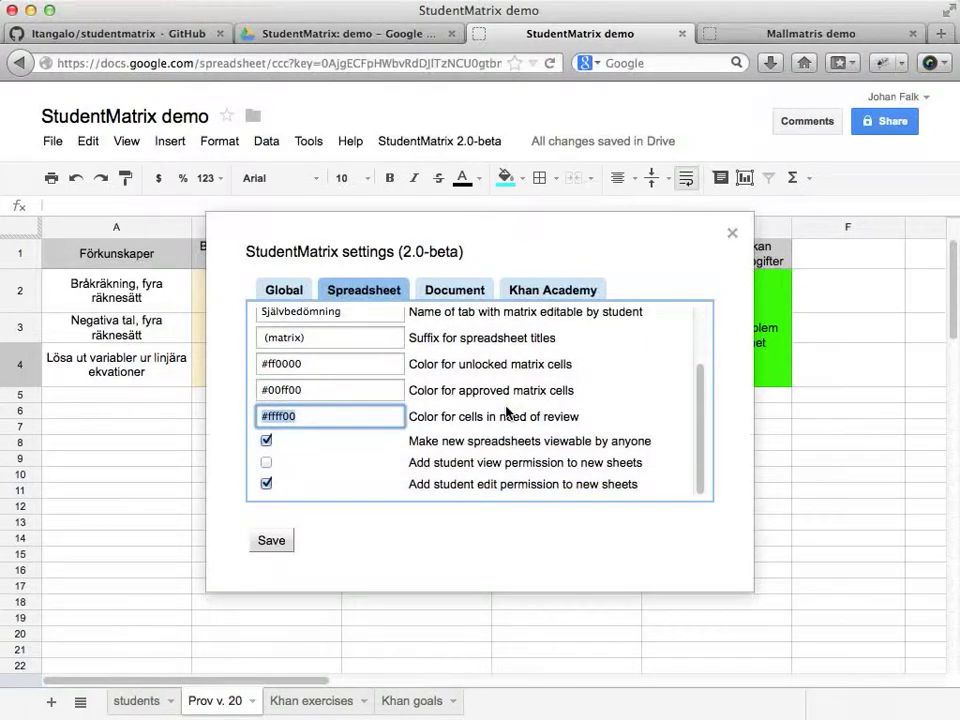
{"action": "left_click", "coordinate": [735, 235]}
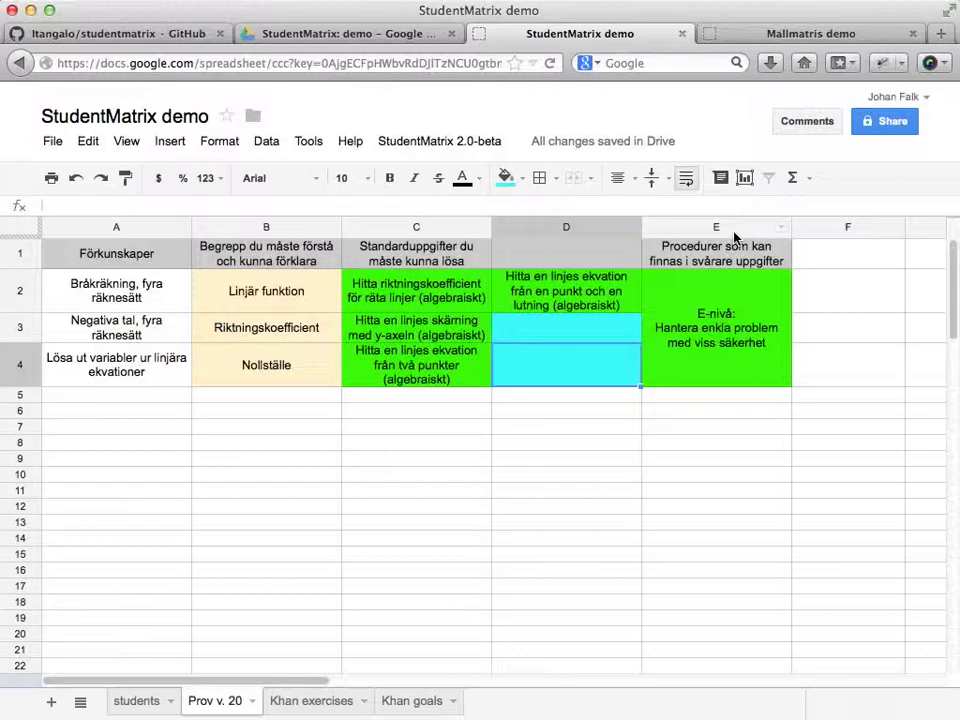
{"action": "left_click_drag", "start_coordinate": [440, 292], "coordinate": [660, 375]}
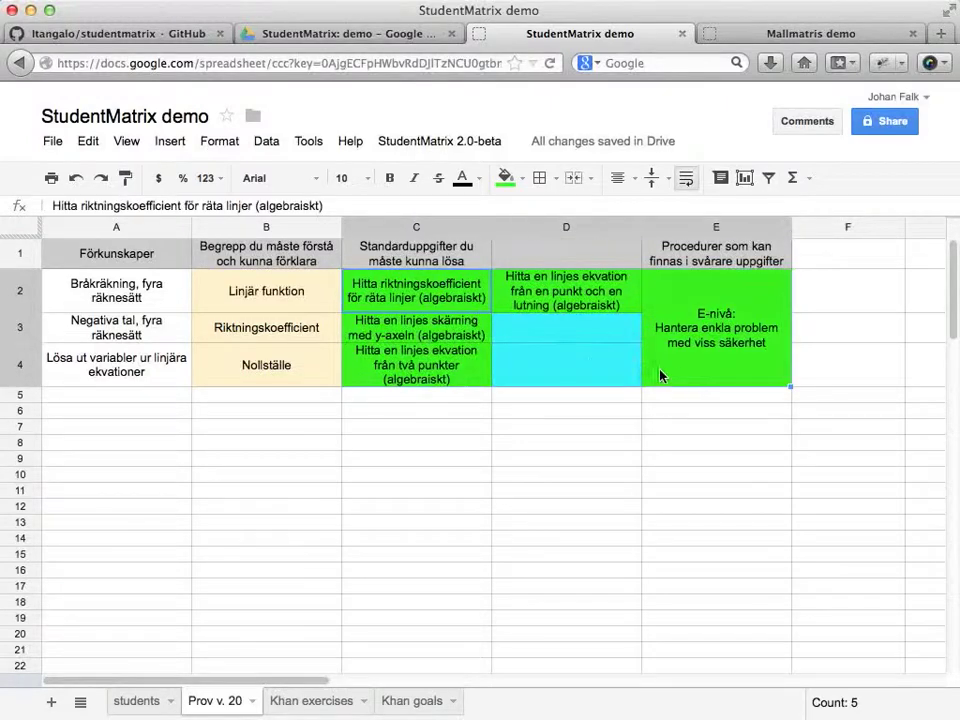
{"action": "left_click", "coordinate": [585, 366]}
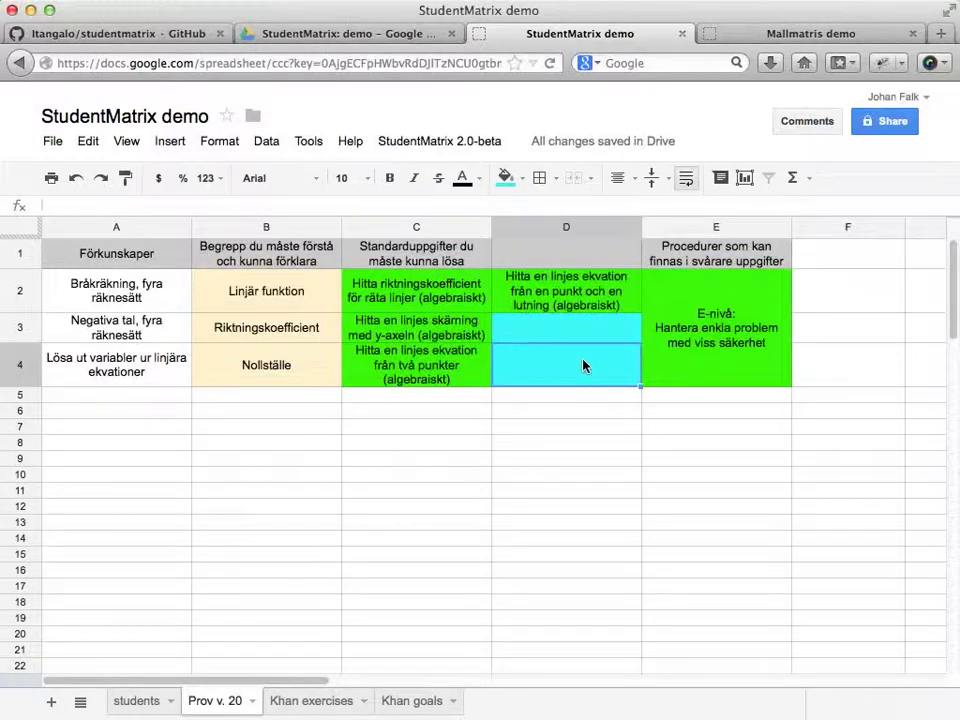